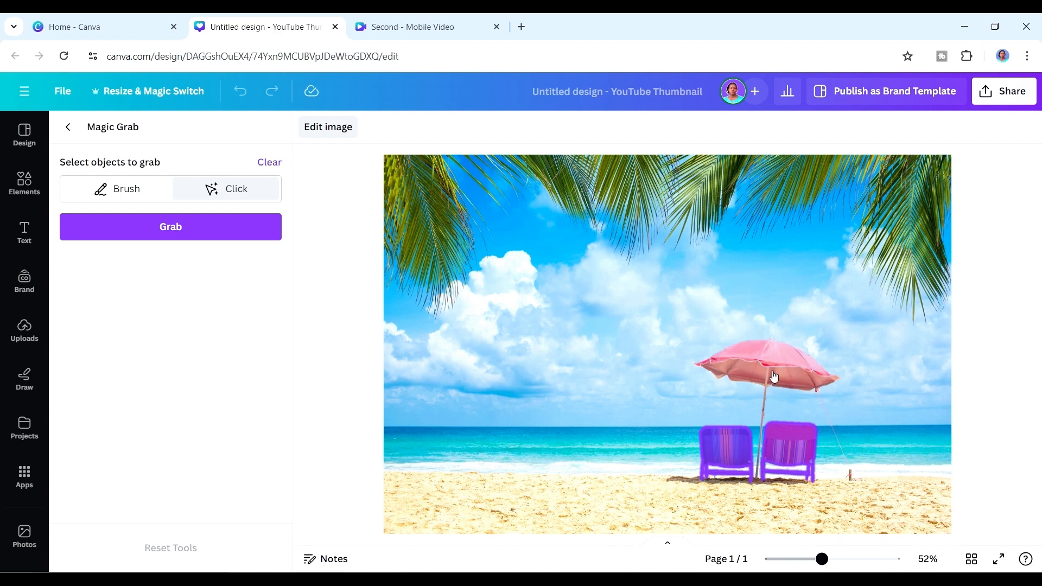
# Add the pink umbrella and the small post beside the chairs to the Magic Grab selection and grab the selected objects.
pyautogui.click(774, 380)
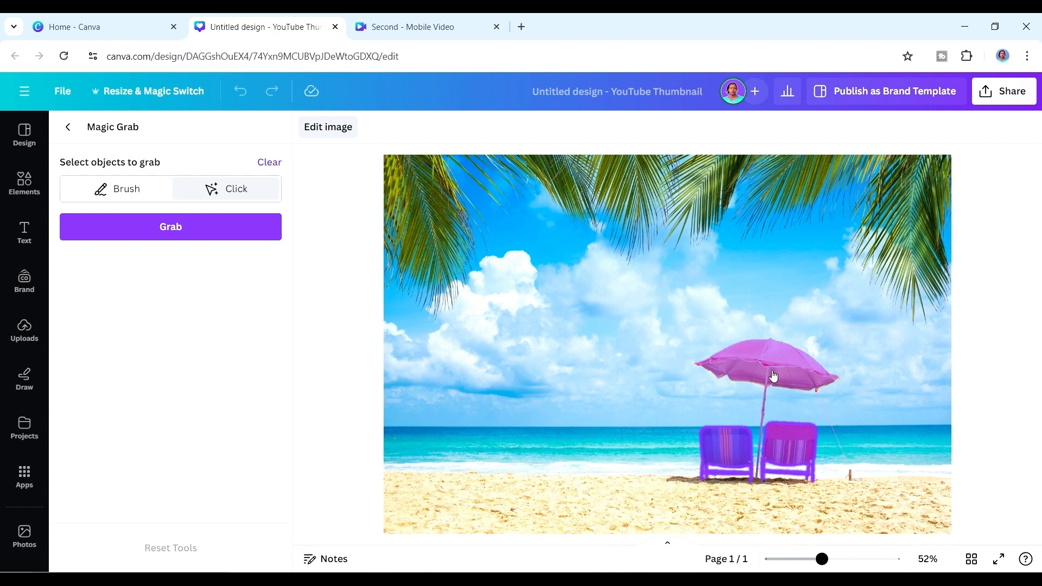
pyautogui.click(850, 474)
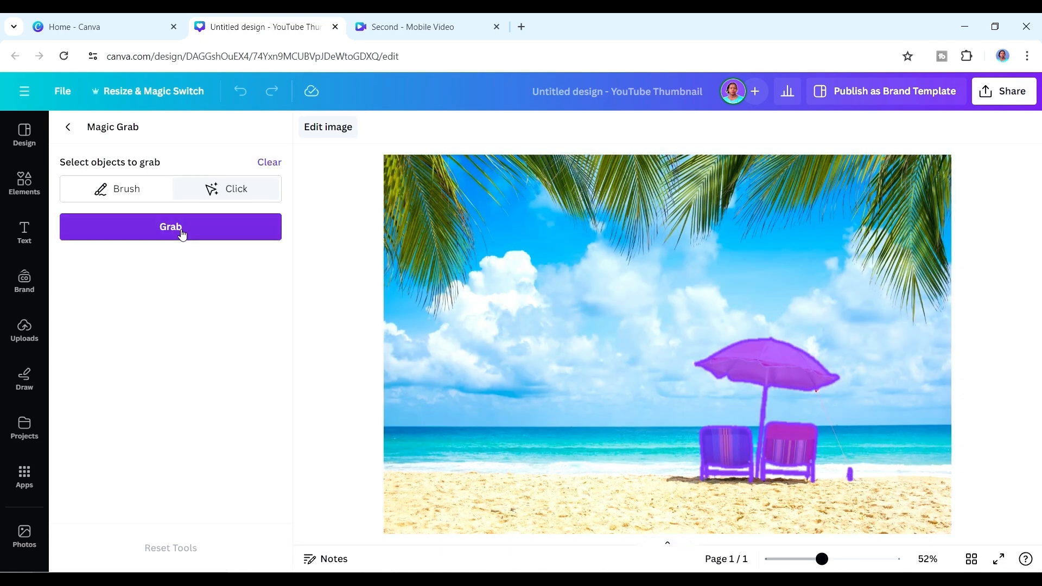
pyautogui.click(182, 233)
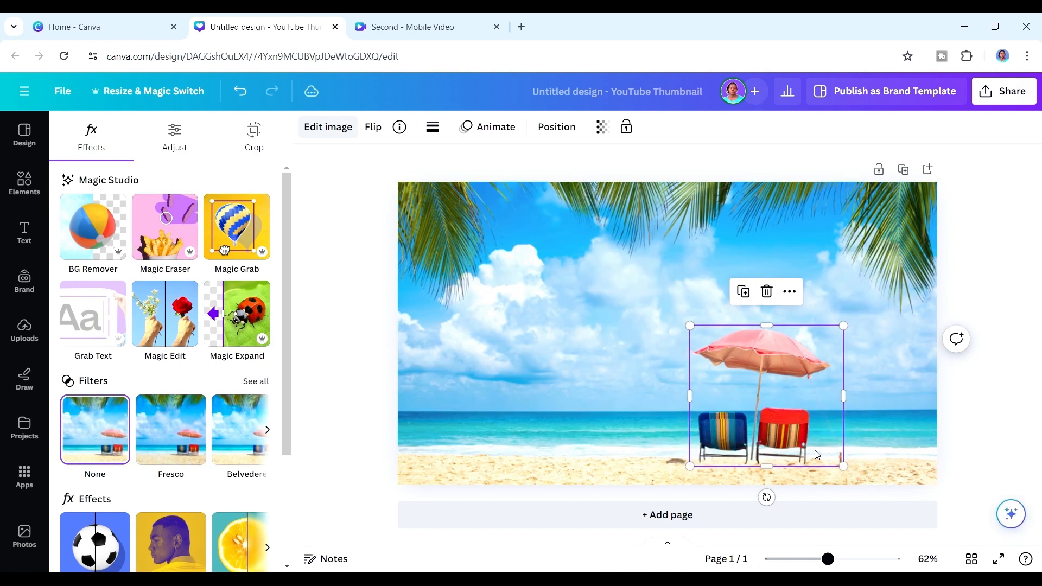
# Remove the grabbed umbrella and chairs from the beach photo and duplicate the page.
pyautogui.moveTo(792, 414); pyautogui.dragTo(694, 419)
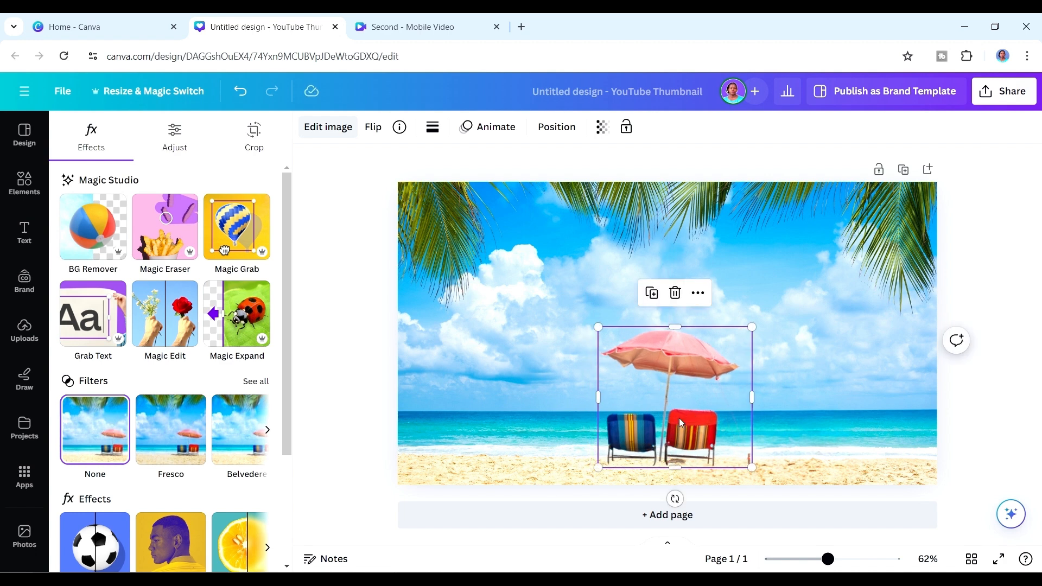
pyautogui.press('Delete')
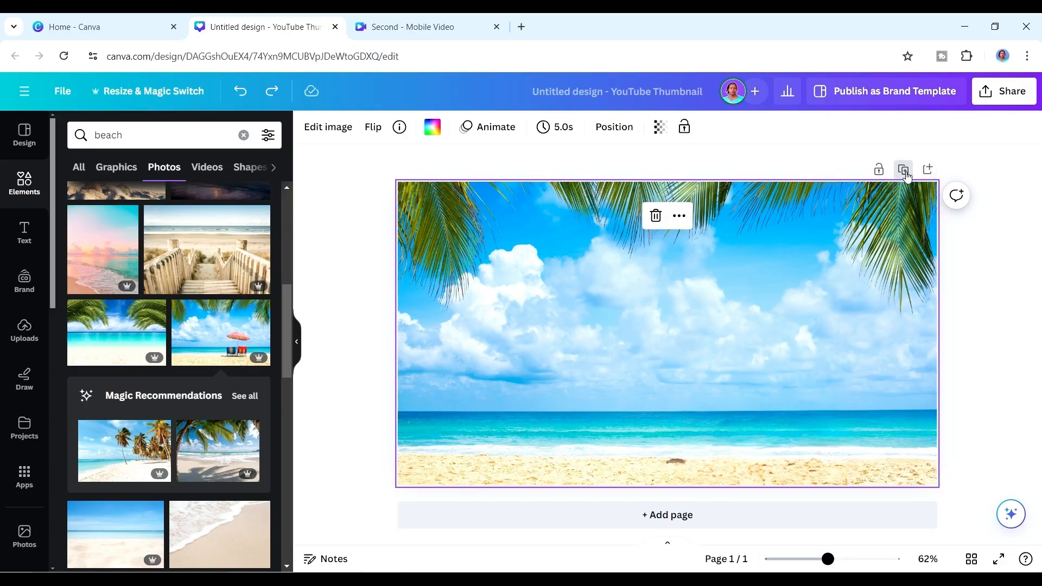
pyautogui.click(904, 171)
pyautogui.moveTo(1039, 395); pyautogui.dragTo(1035, 216)
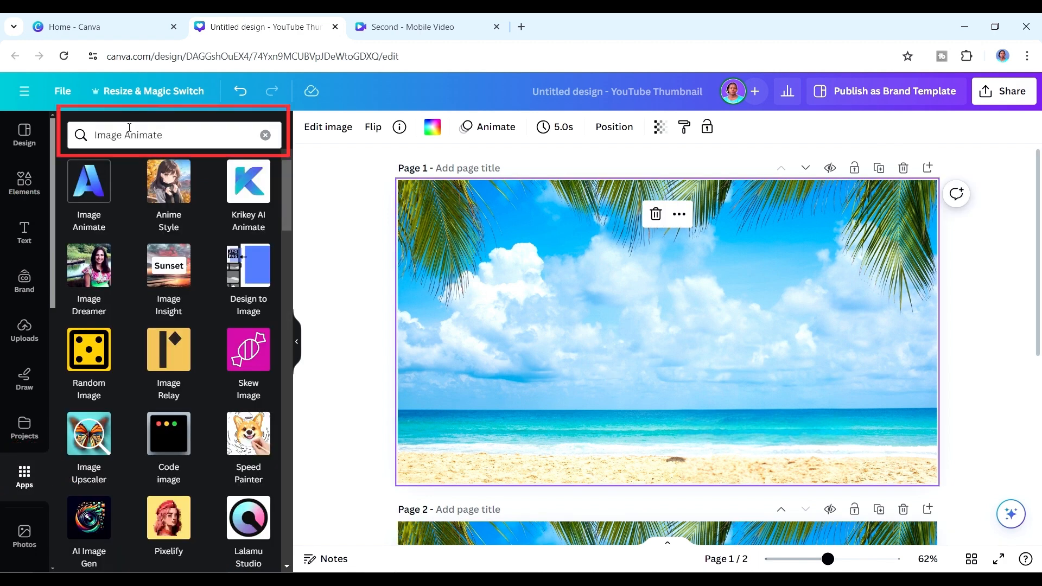
# Generate an Image Animate video of page 1's beach photo using Motion parallax and the Circular camera path.
pyautogui.click(89, 179)
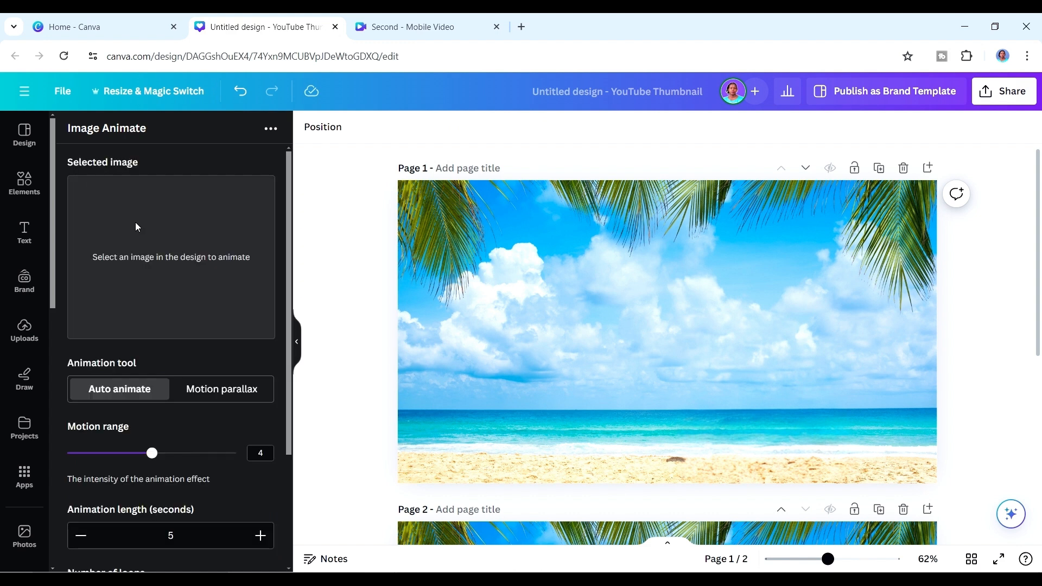
pyautogui.click(601, 293)
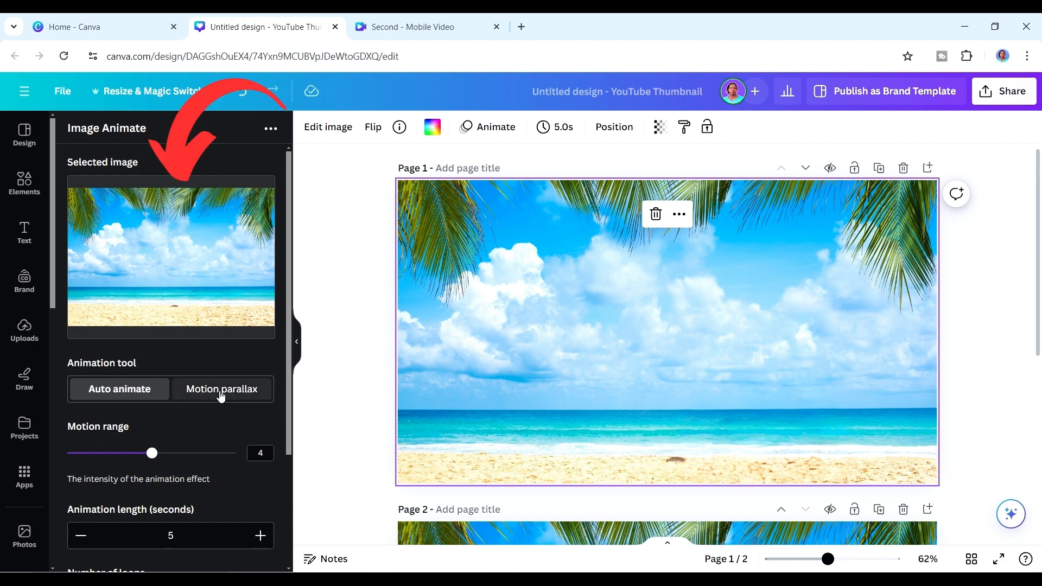
pyautogui.click(221, 396)
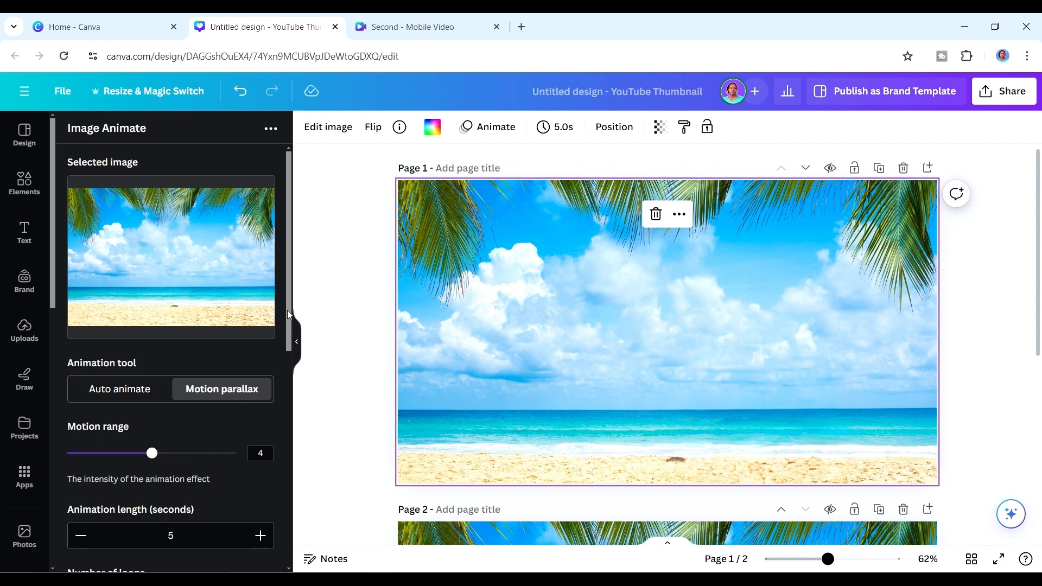
pyautogui.moveTo(289, 315); pyautogui.dragTo(288, 416)
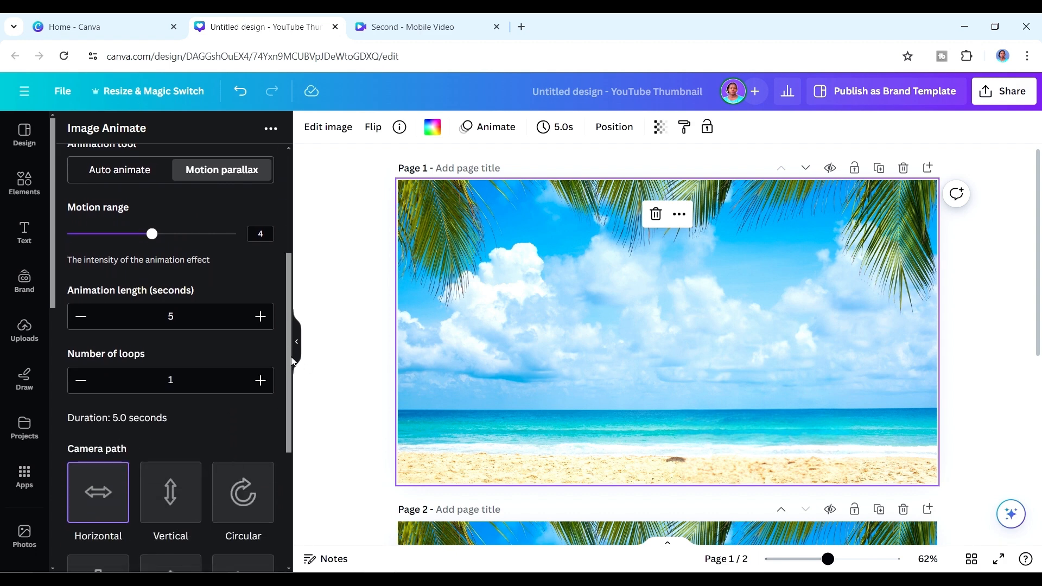
pyautogui.moveTo(292, 361); pyautogui.dragTo(296, 452)
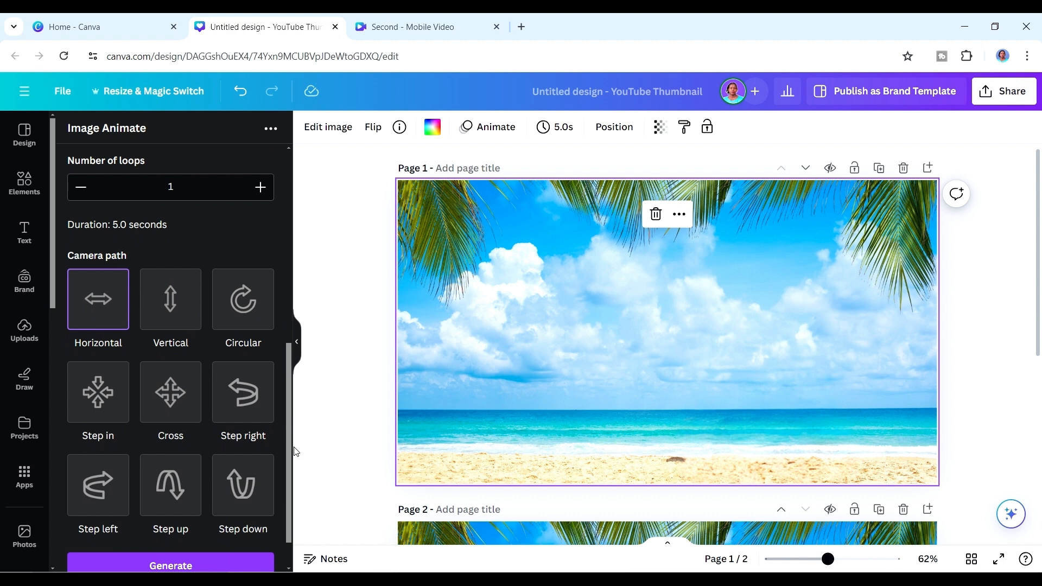
pyautogui.click(249, 307)
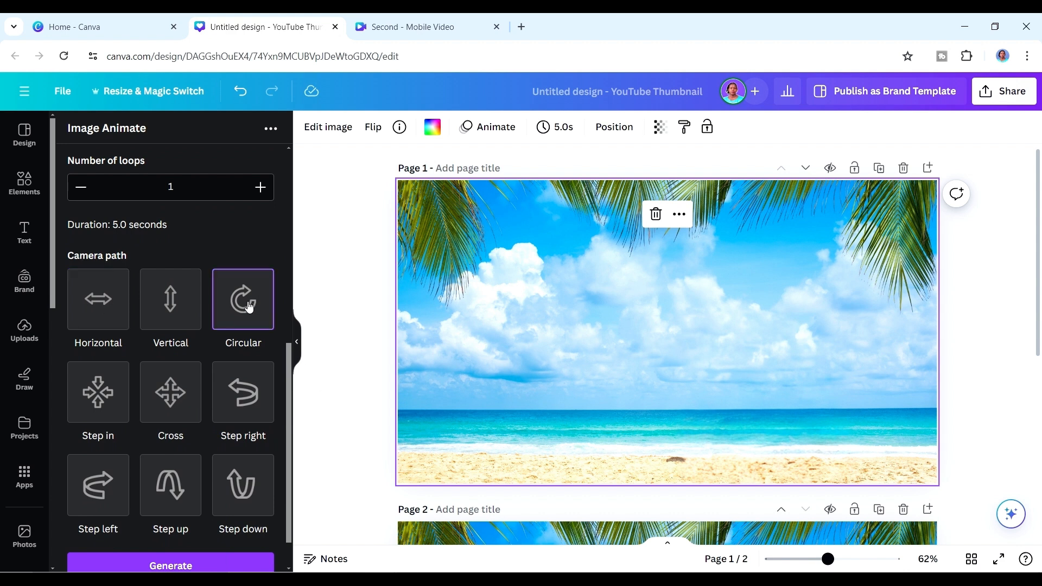
pyautogui.click(167, 566)
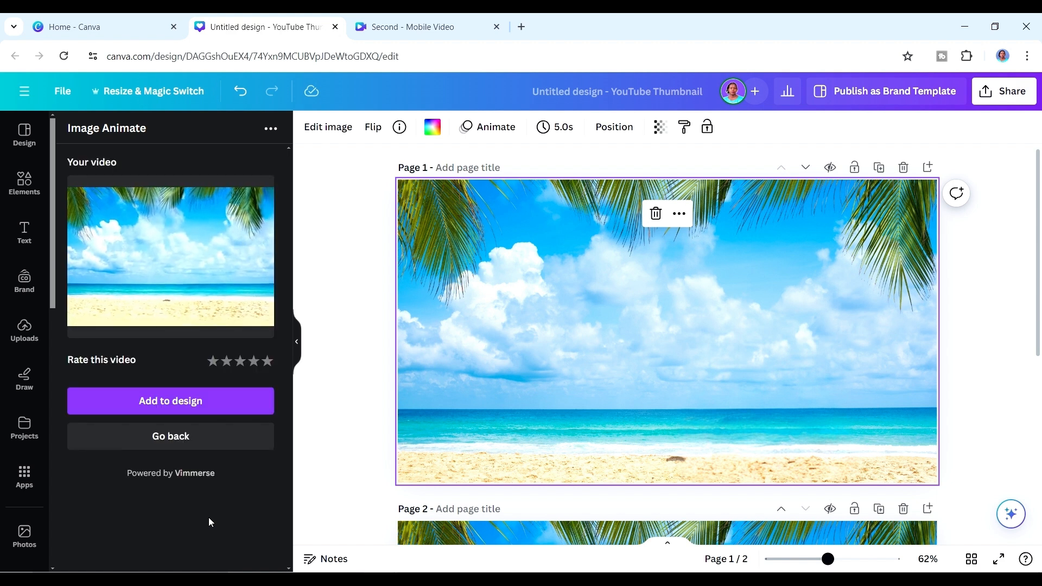
# Add the generated video to the design as page 1's background and play it.
pyautogui.click(174, 402)
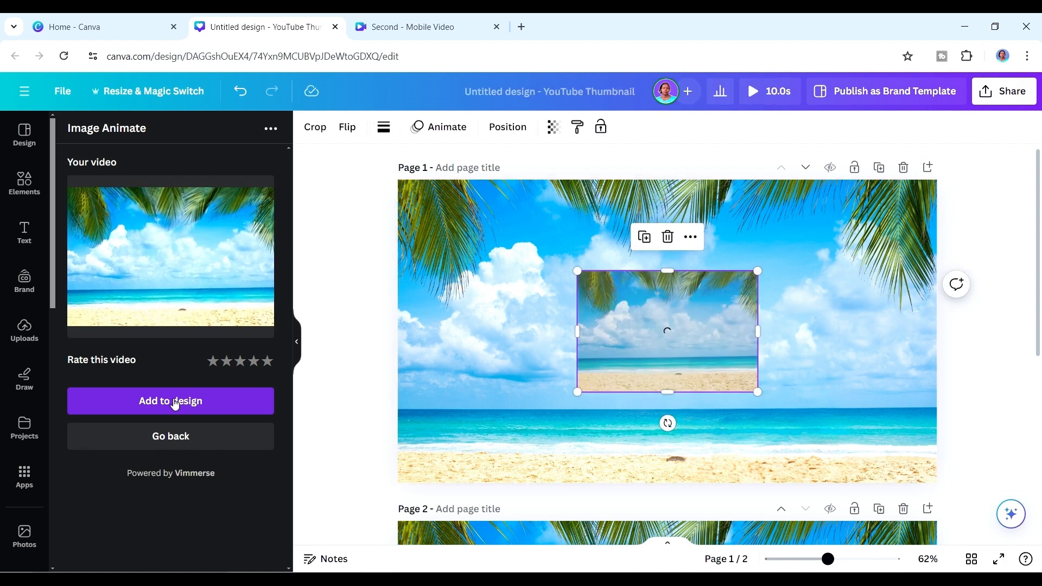
pyautogui.rightClick(715, 354)
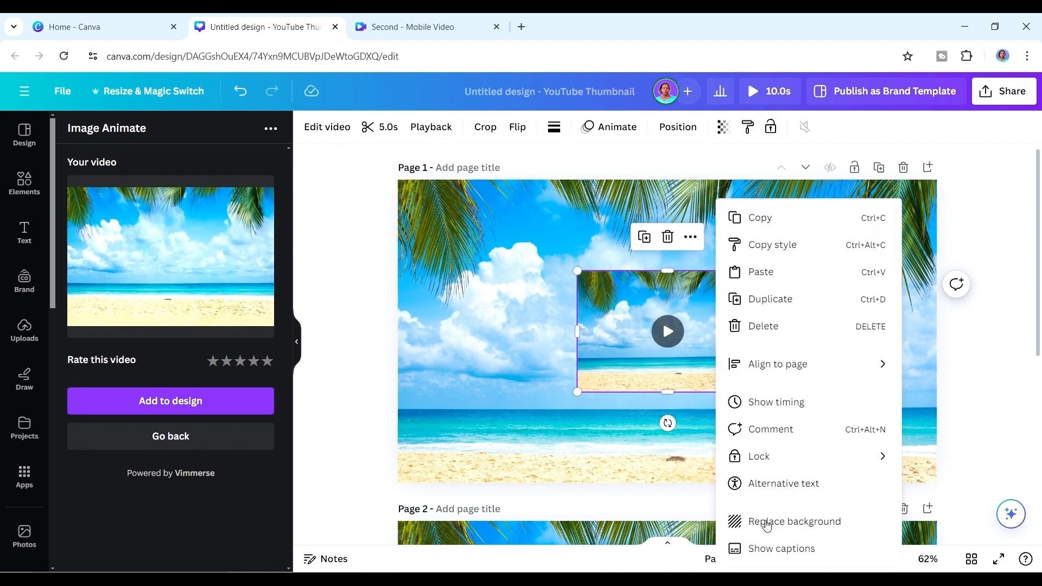
pyautogui.click(767, 524)
pyautogui.click(669, 331)
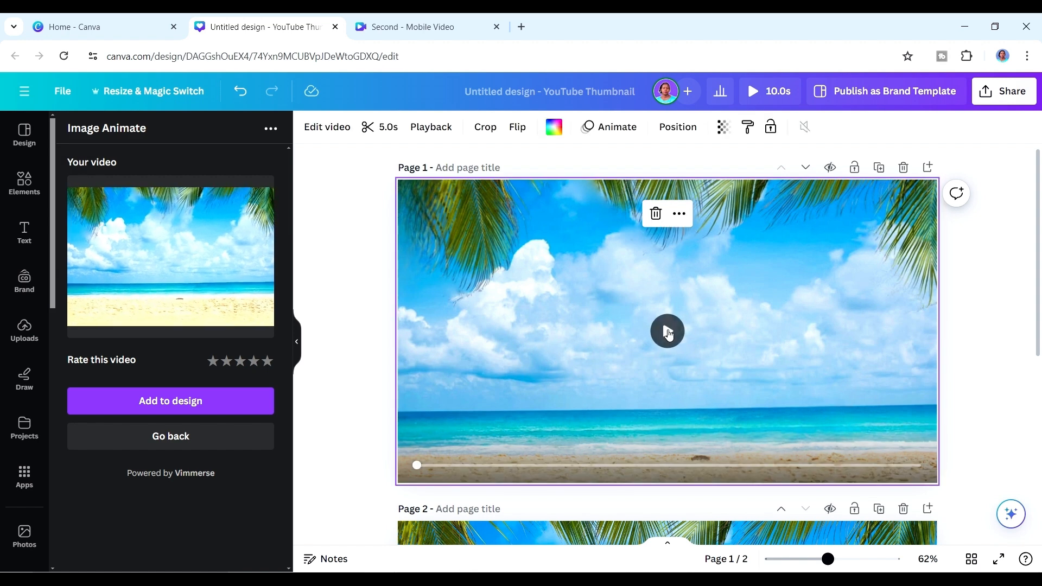
pyautogui.click(667, 331)
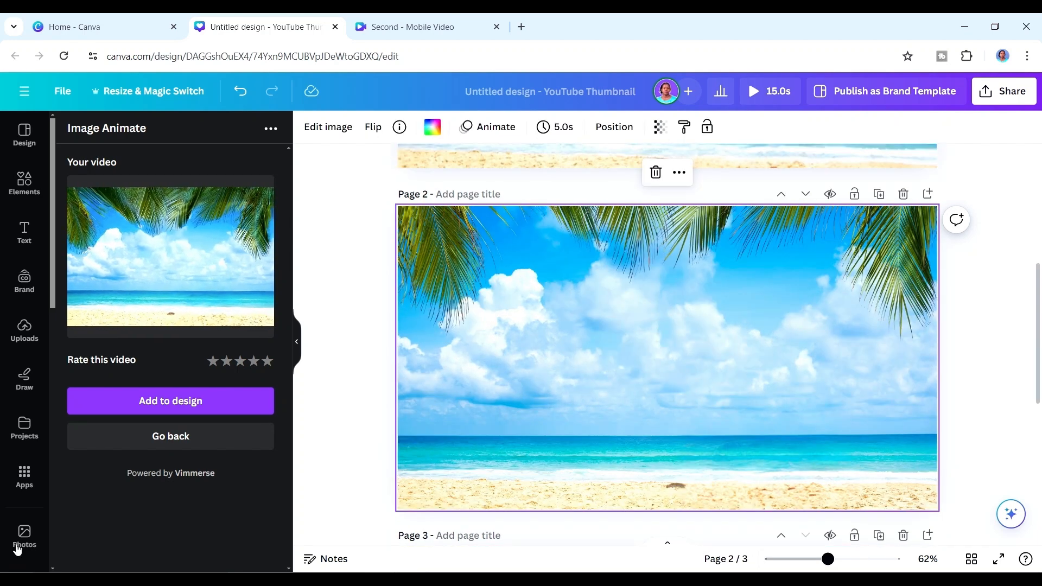
# Replace the beach photo on page 2 with a cartoon version using the Cartoonify app.
pyautogui.click(31, 476)
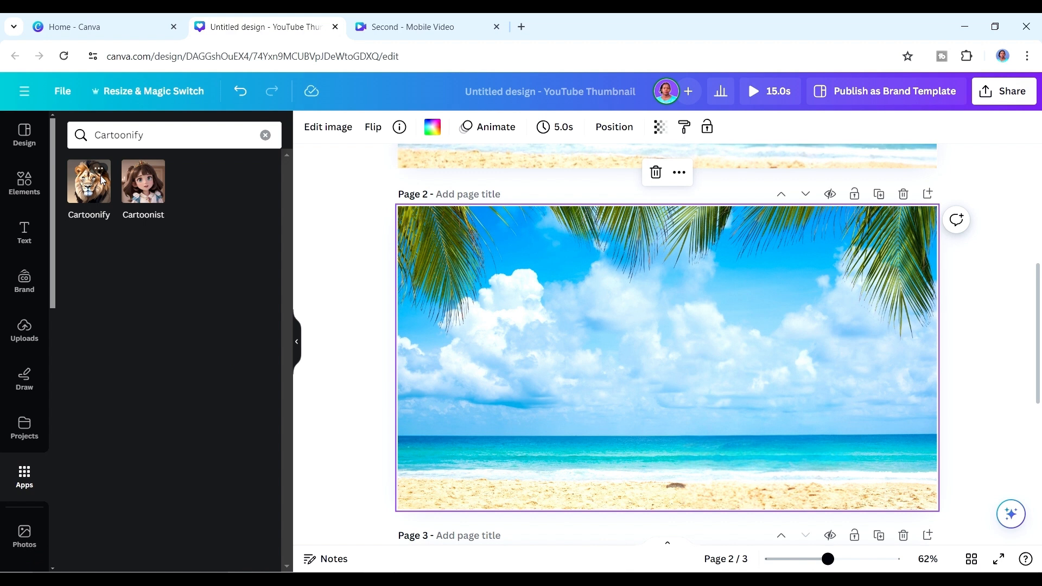
pyautogui.click(97, 187)
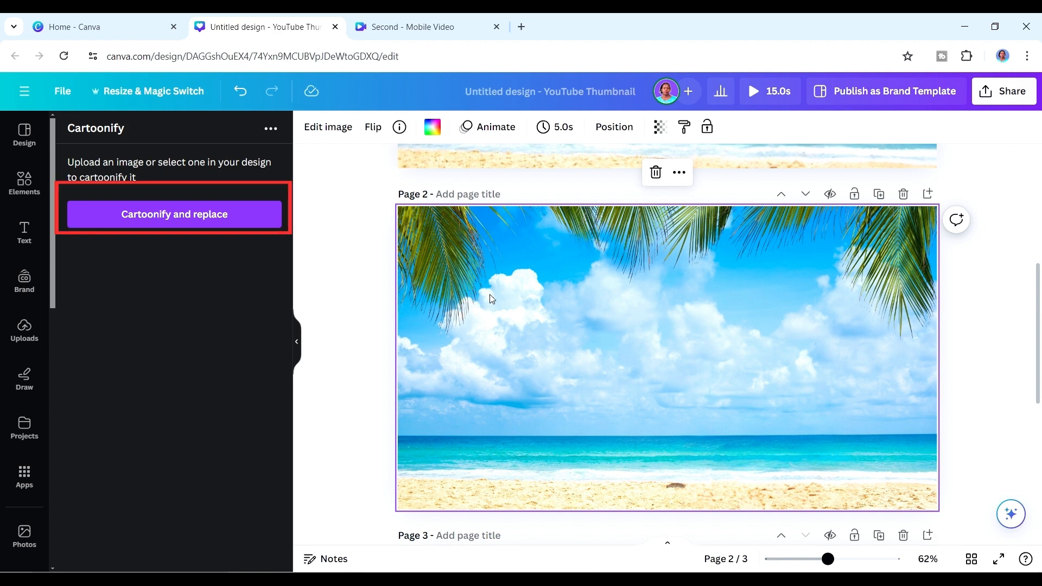
pyautogui.click(238, 225)
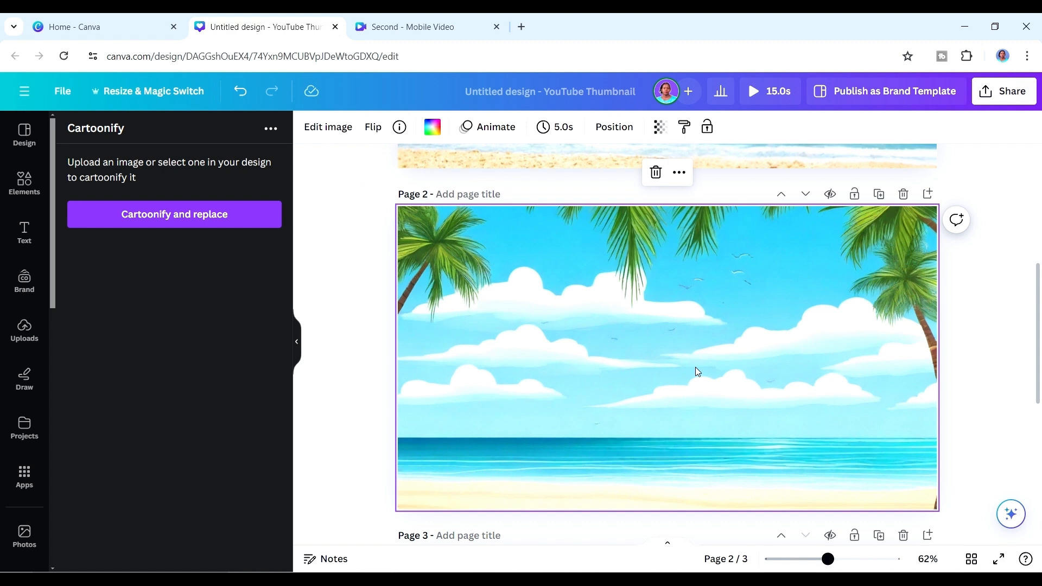
# Find the Mockups app and add the Computers mockup of a desktop monitor on an orange background to page 2.
pyautogui.click(25, 477)
pyautogui.write('mockup')
pyautogui.click(96, 194)
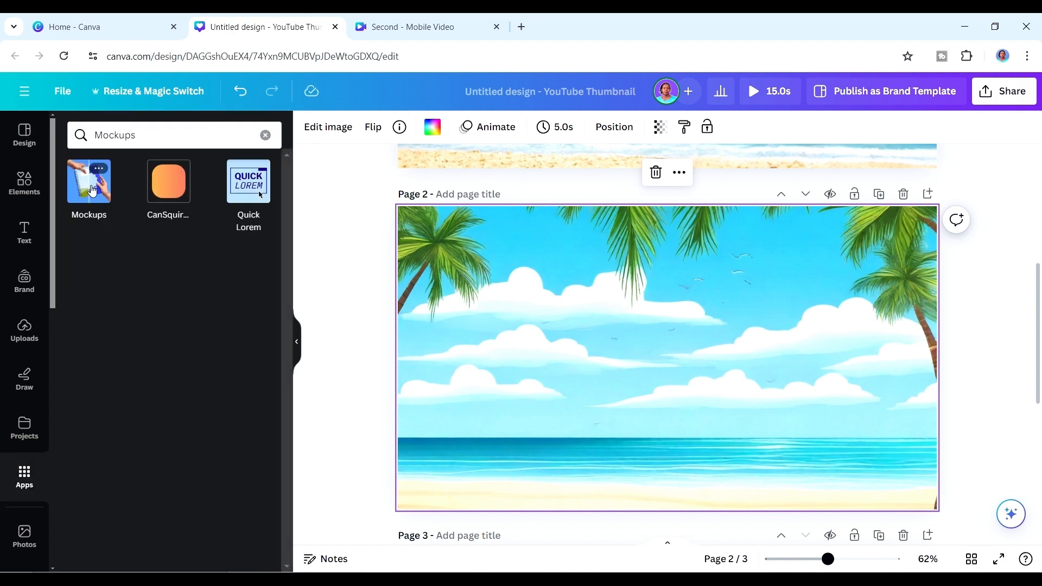
pyautogui.click(89, 179)
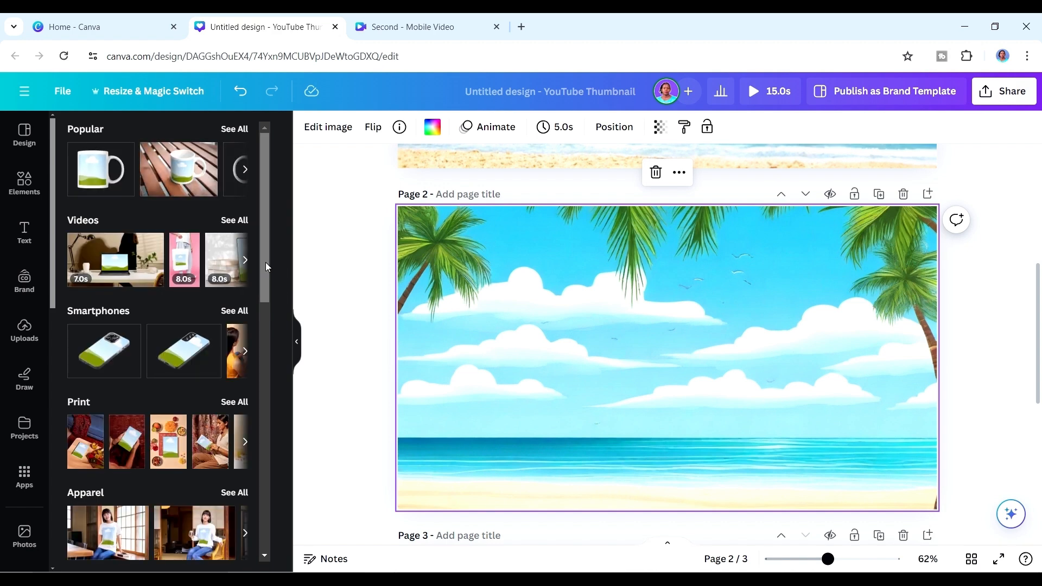
pyautogui.moveTo(265, 262); pyautogui.dragTo(270, 296)
pyautogui.scroll(-4, 270, 301)
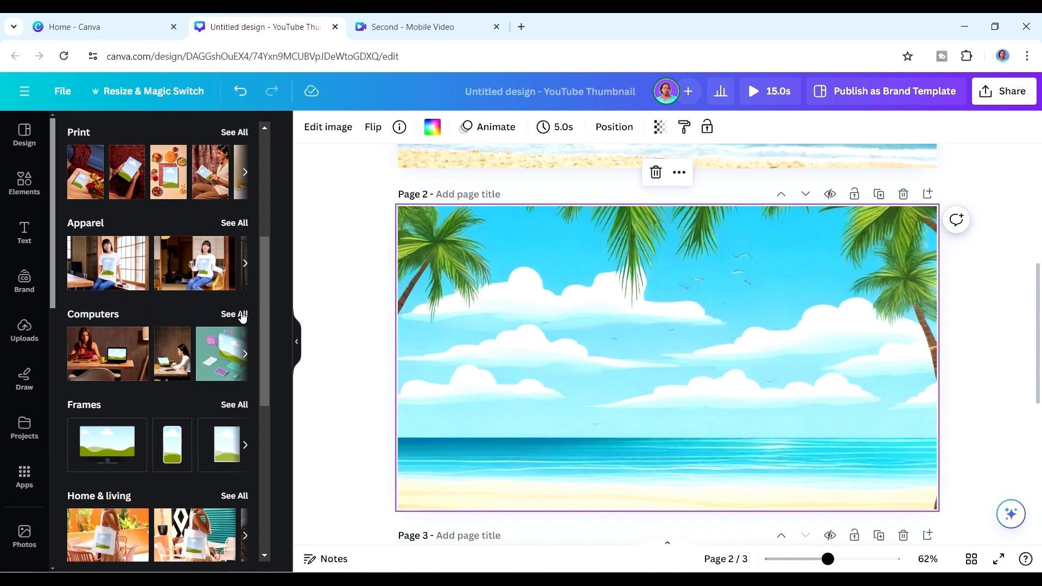
pyautogui.click(242, 314)
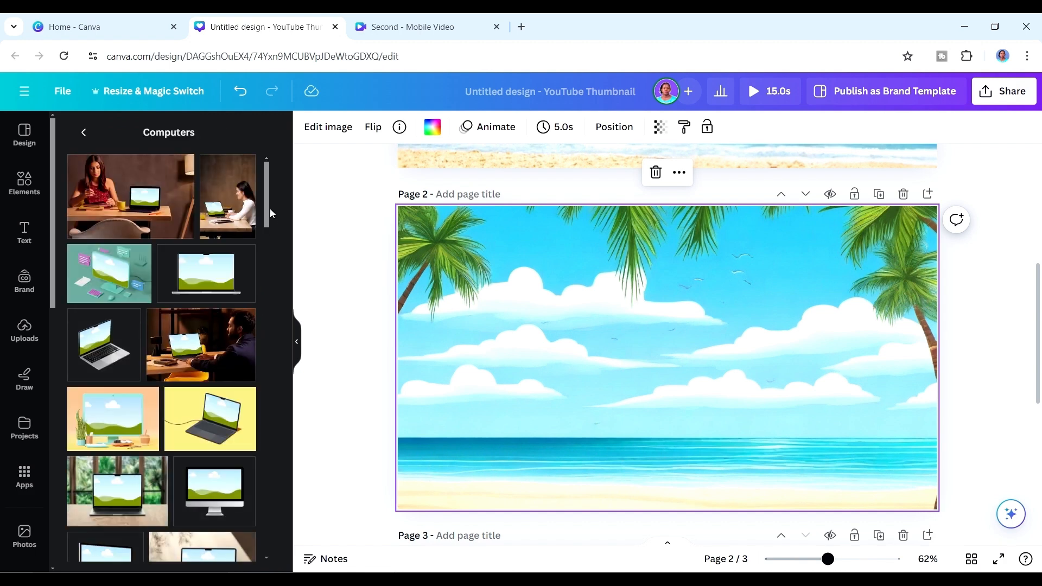
pyautogui.moveTo(267, 205); pyautogui.dragTo(267, 227)
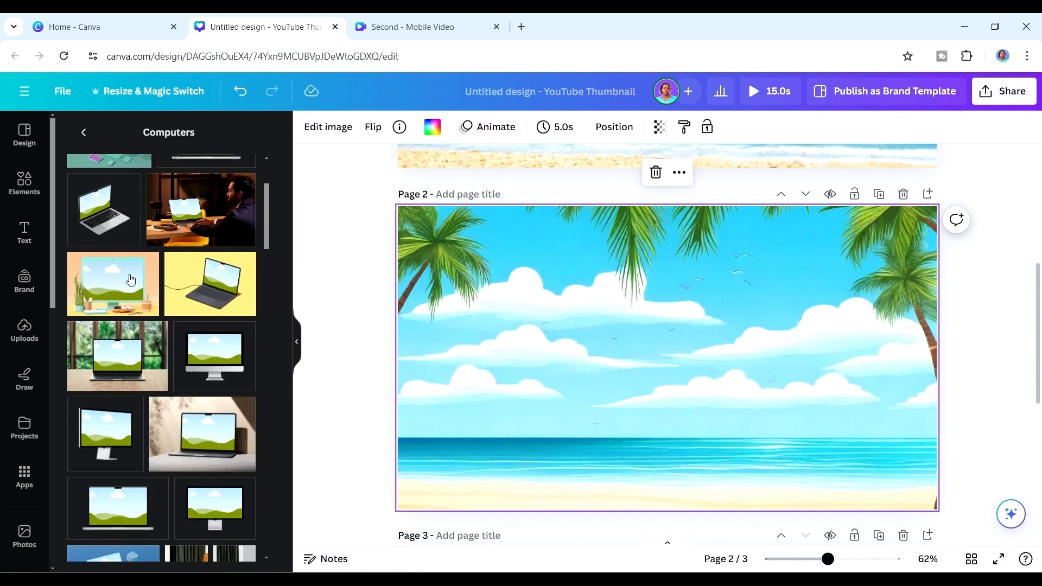
pyautogui.click(116, 288)
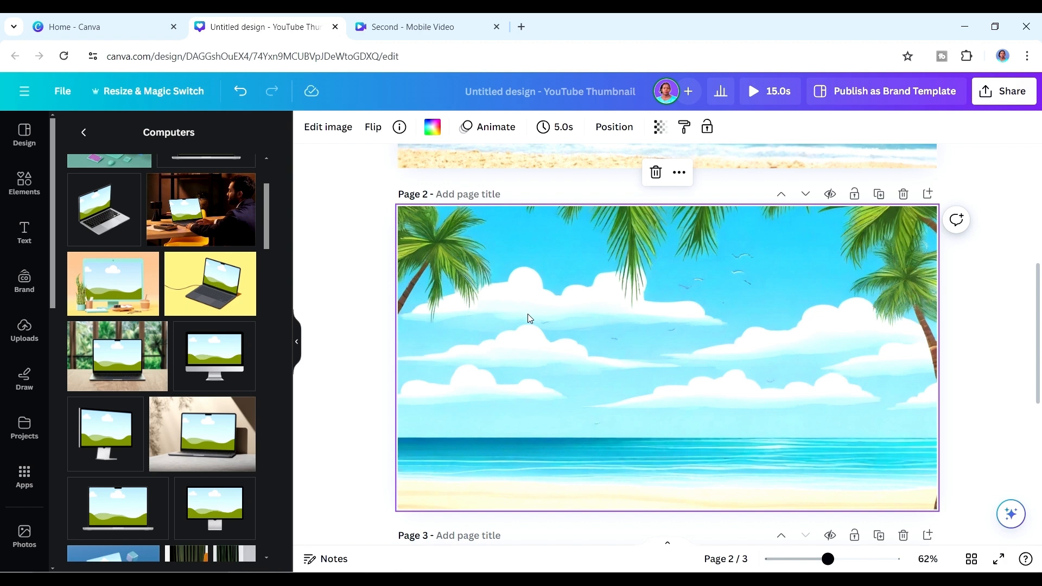
# Detach the cartoon beach image from page 2's background, shrink it and place it inside the mockup's monitor screen.
pyautogui.rightClick(489, 293)
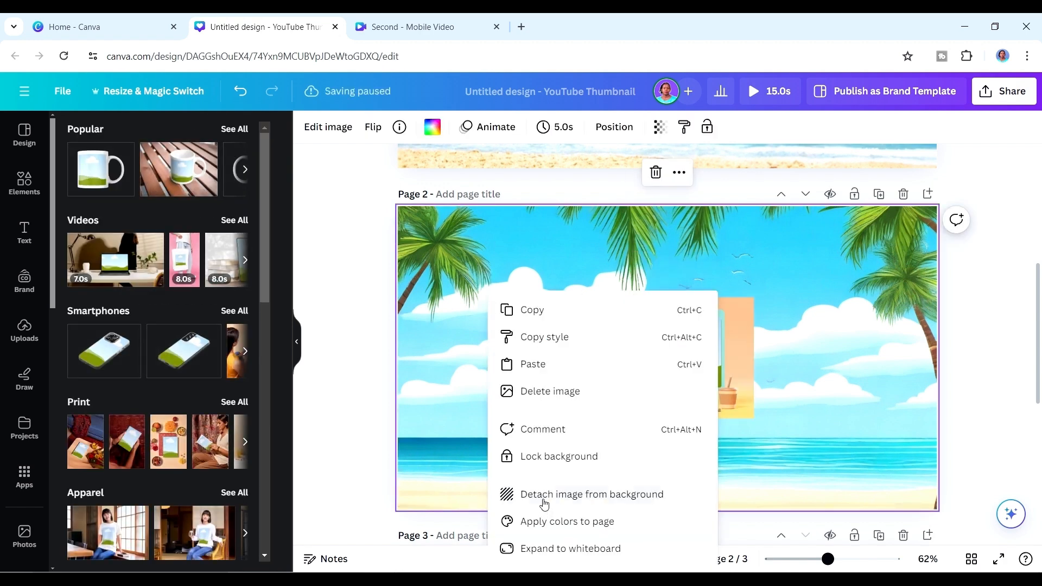
pyautogui.click(545, 504)
pyautogui.moveTo(845, 233); pyautogui.dragTo(619, 391)
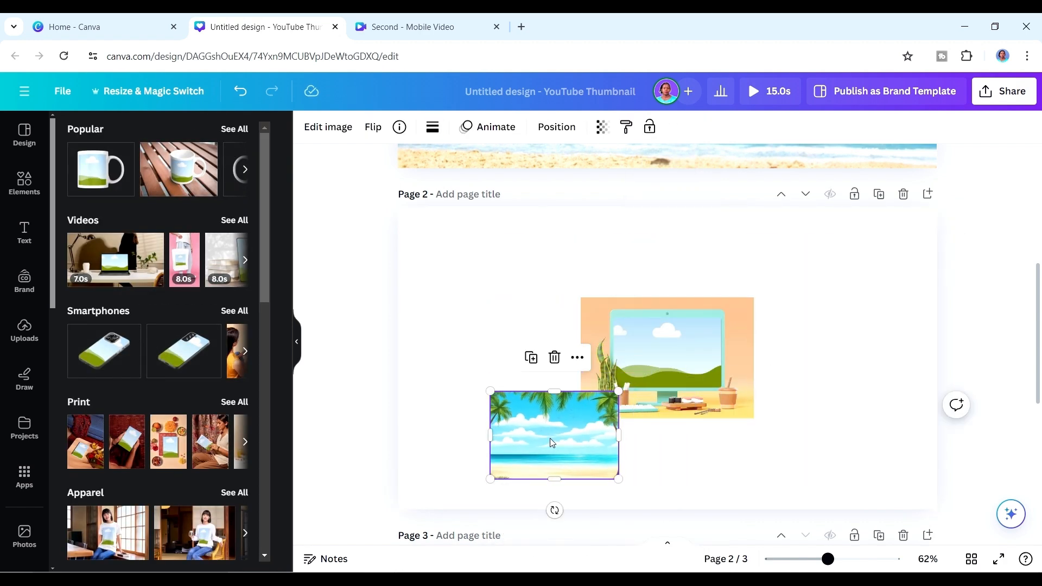
pyautogui.moveTo(551, 442); pyautogui.dragTo(668, 350)
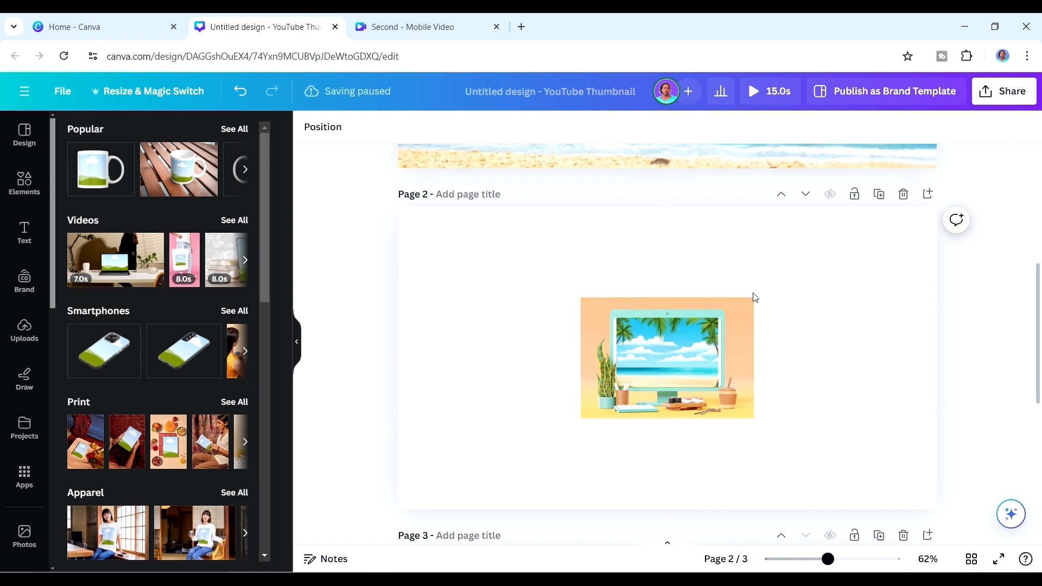
# Make the beach image fill the mockup's screen, apply the change and enlarge the mockup to the page's full height.
pyautogui.click(134, 300)
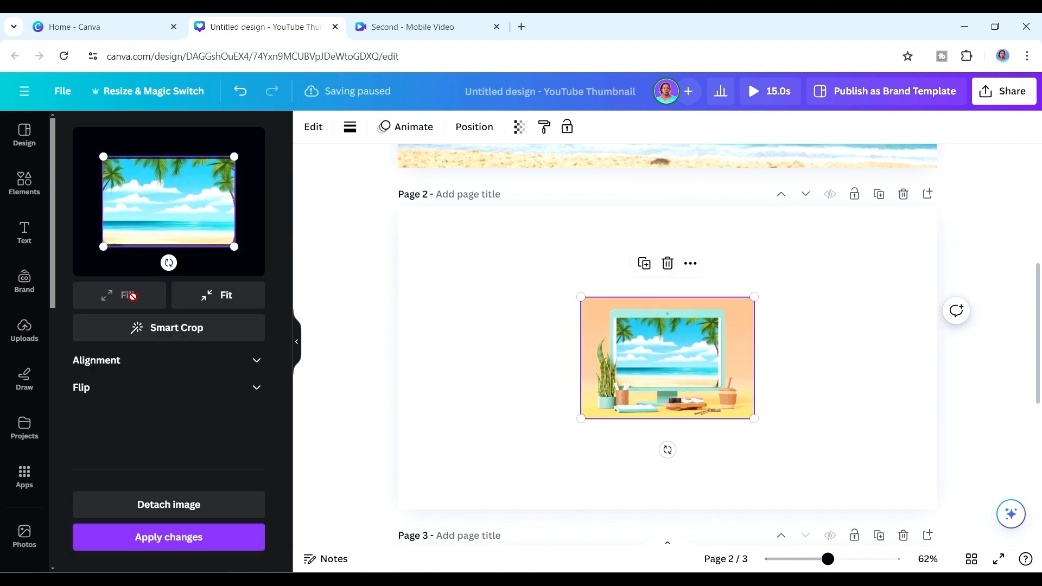
pyautogui.click(167, 537)
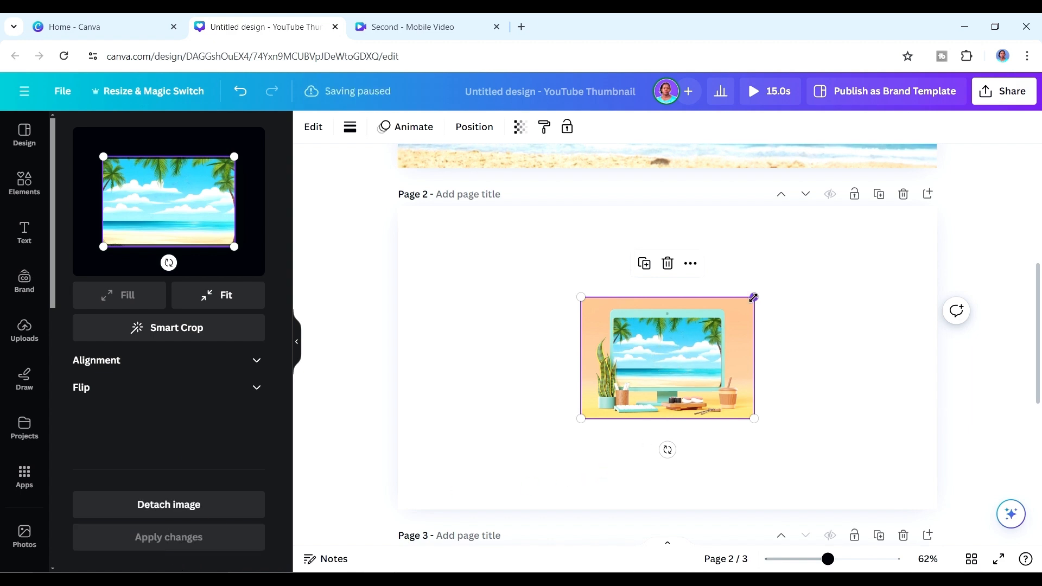
pyautogui.moveTo(753, 296); pyautogui.dragTo(906, 230)
pyautogui.click(927, 337)
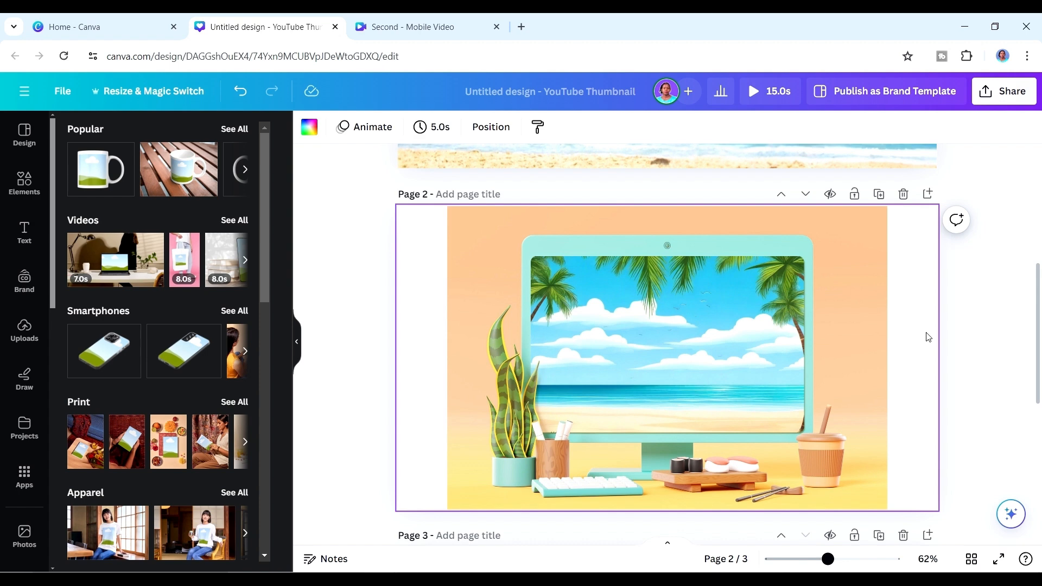
# Add the uploaded 1:10 portrait video of the speaker in the coral blouse to page 3 and enlarge it to the page's full height.
pyautogui.scroll(-5, 644, 395)
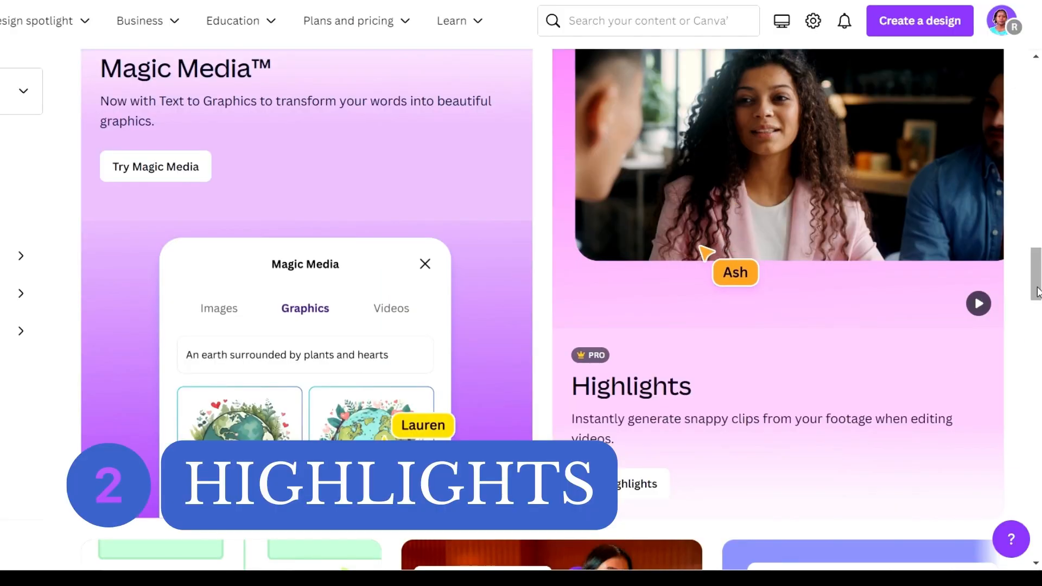
pyautogui.moveTo(1036, 284)
pyautogui.mouseDown()
pyautogui.moveTo(1037, 274)
pyautogui.moveTo(1036, 284)
pyautogui.mouseUp()
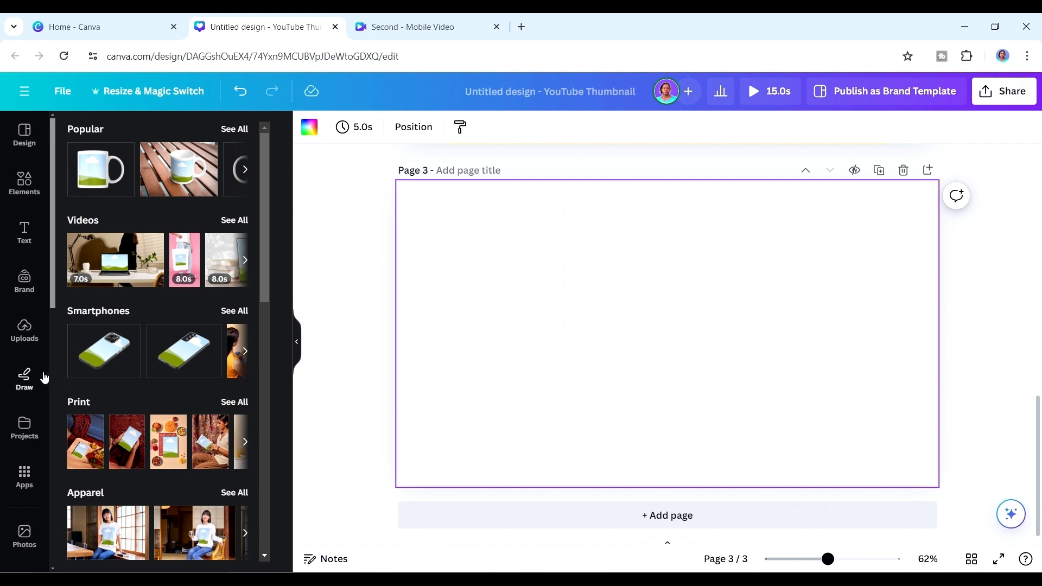
pyautogui.click(25, 329)
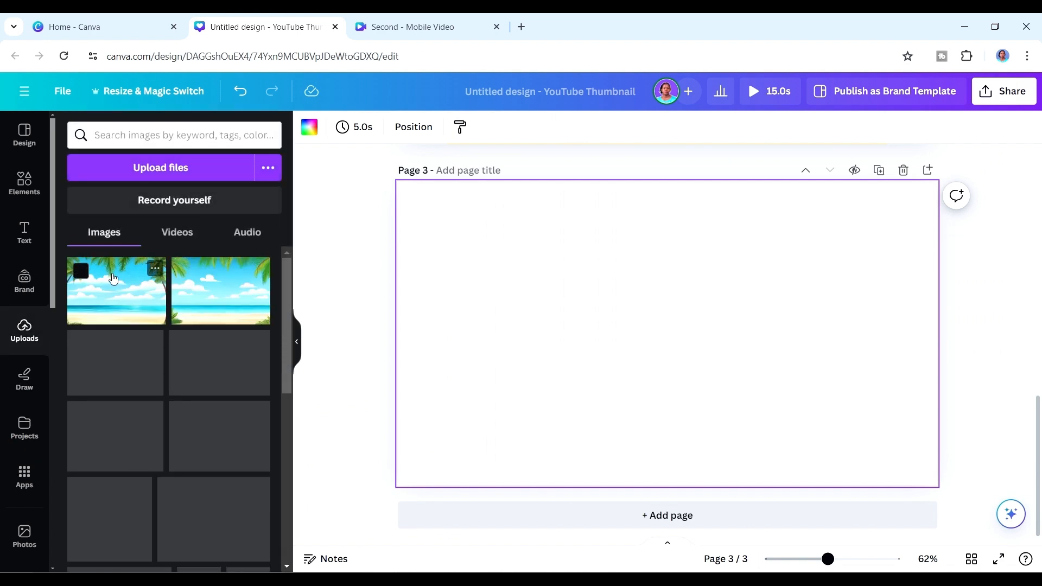
pyautogui.click(177, 232)
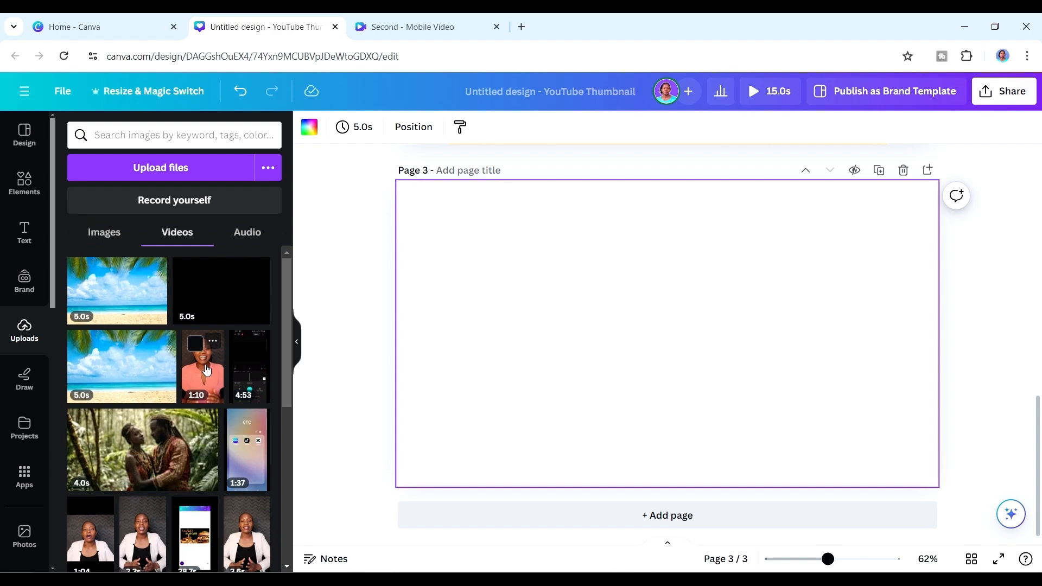
pyautogui.click(206, 370)
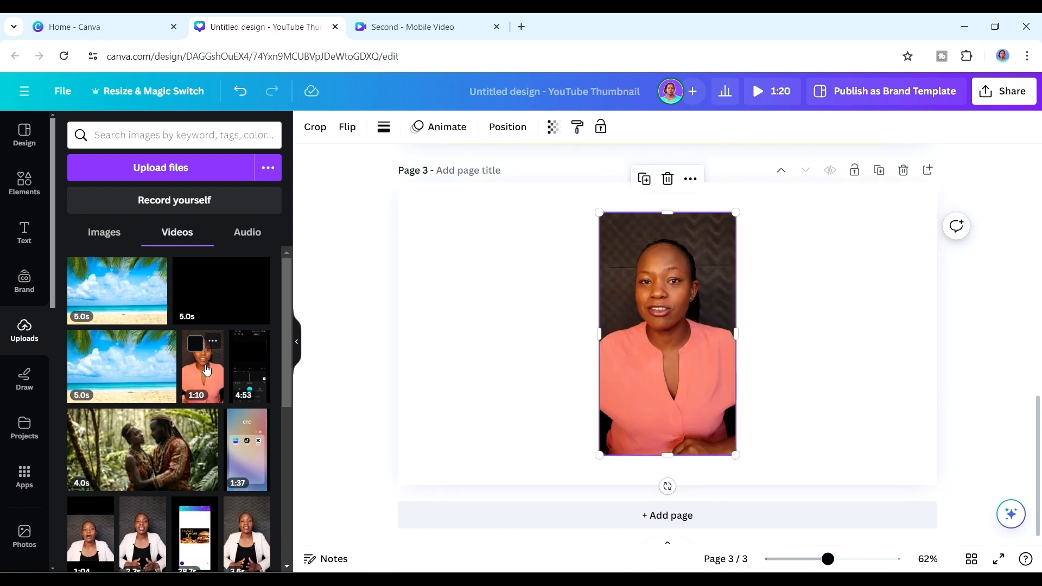
pyautogui.click(24, 183)
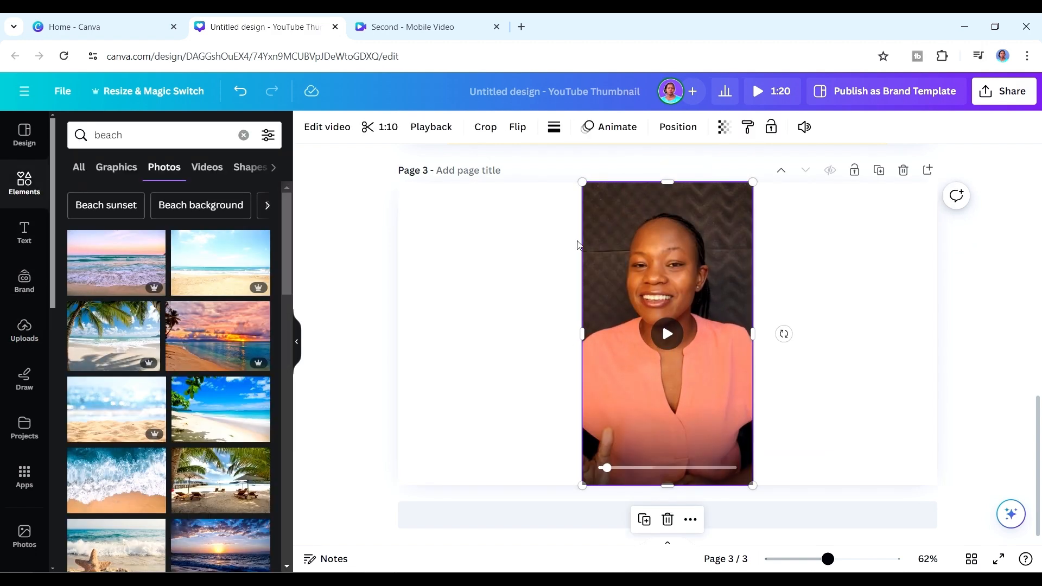
# Generate Highlights for the page 3 video and preview its playback, including the ship footage.
pyautogui.click(328, 129)
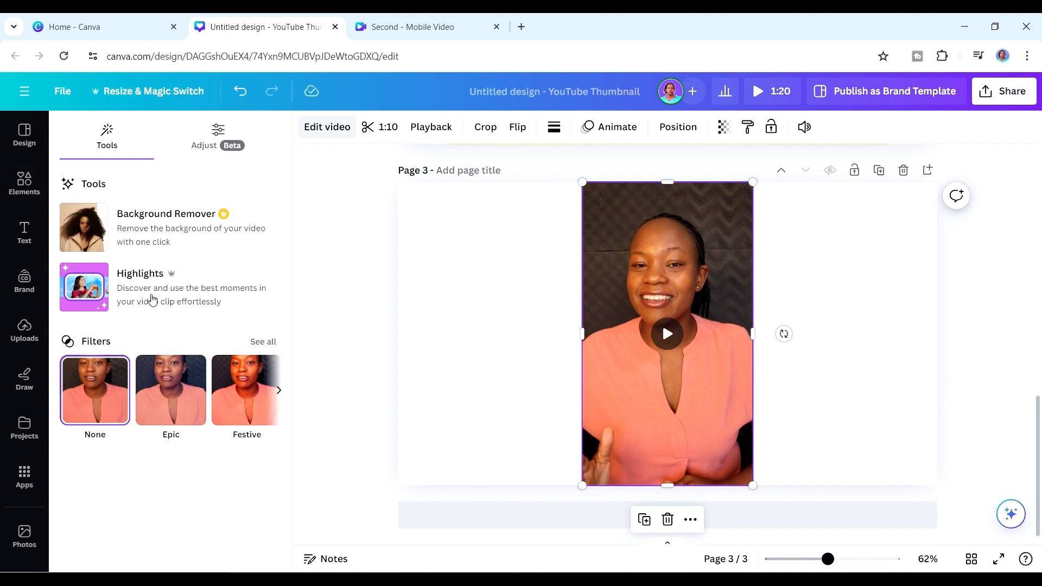
pyautogui.click(160, 278)
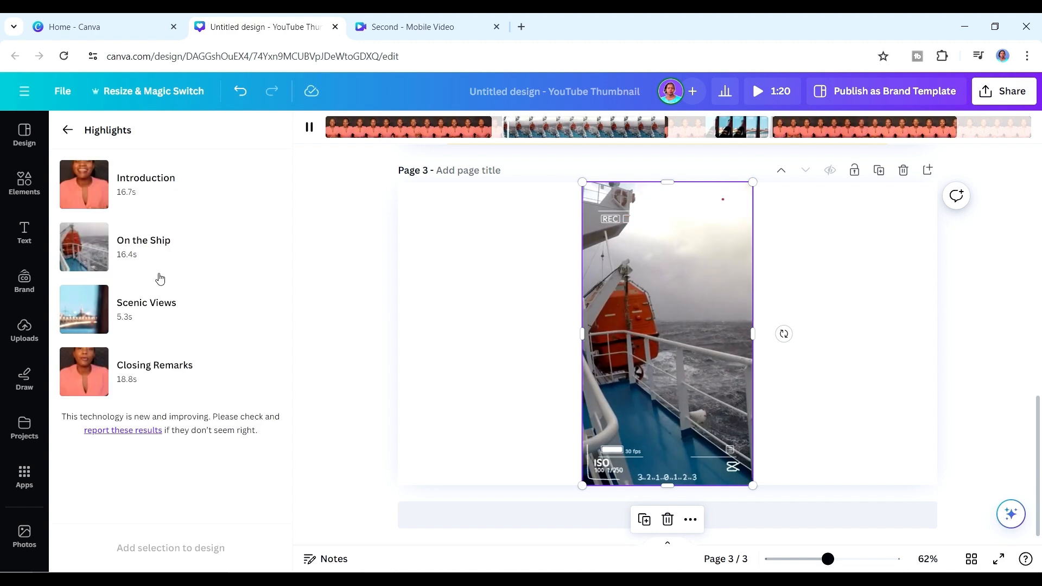
pyautogui.click(307, 136)
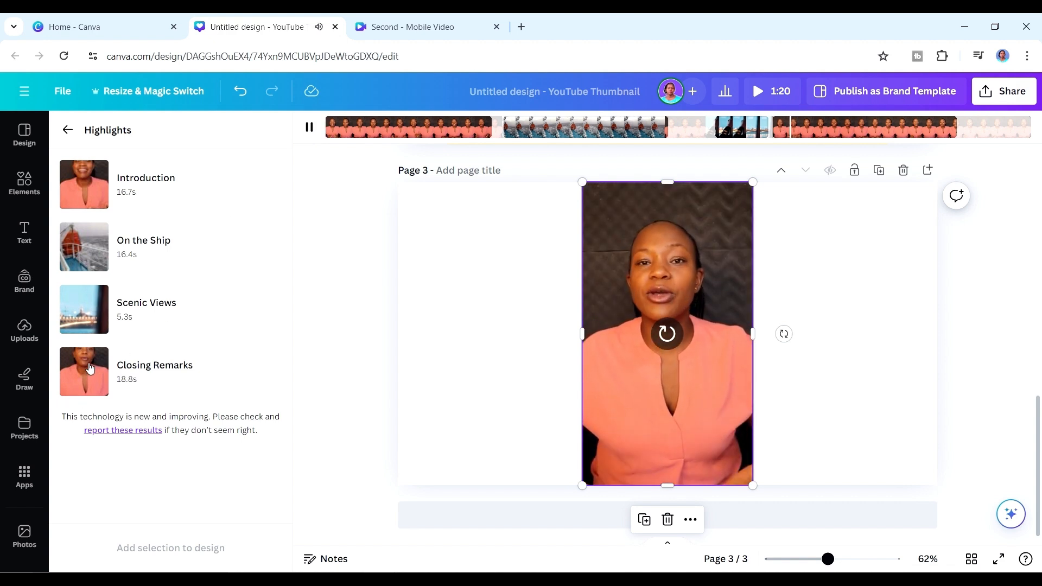
pyautogui.click(309, 127)
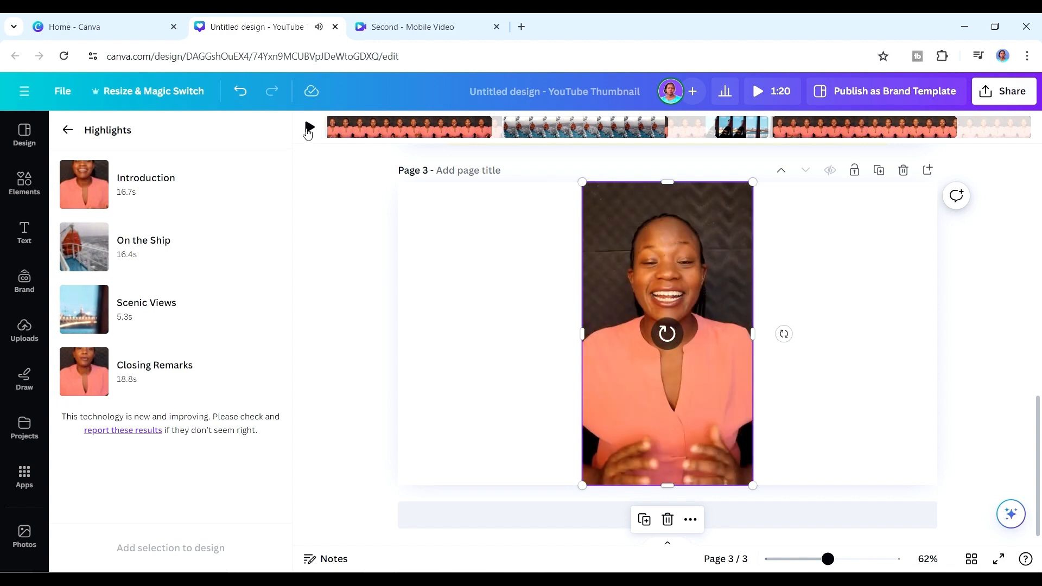
pyautogui.click(308, 127)
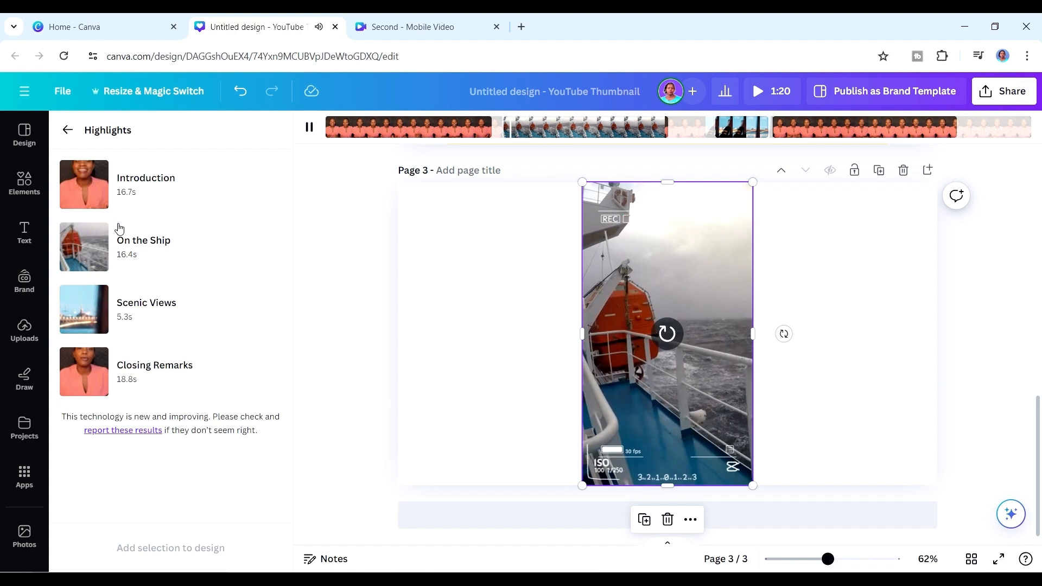
pyautogui.click(309, 127)
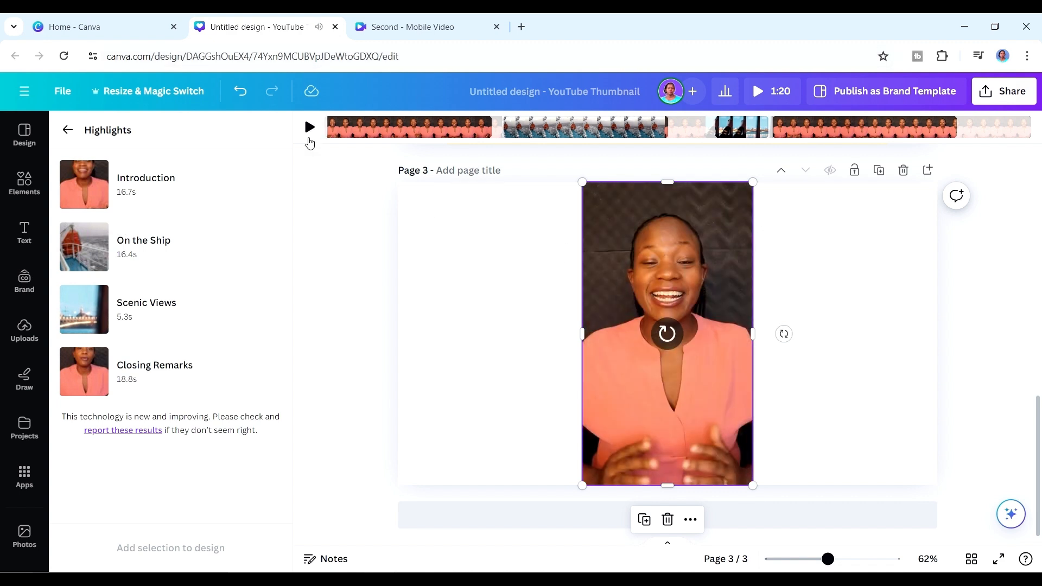
# Select the Introduction, On the Ship, Scenic Views and Closing Remarks highlights in that order and add them to the design.
pyautogui.click(86, 184)
pyautogui.click(78, 254)
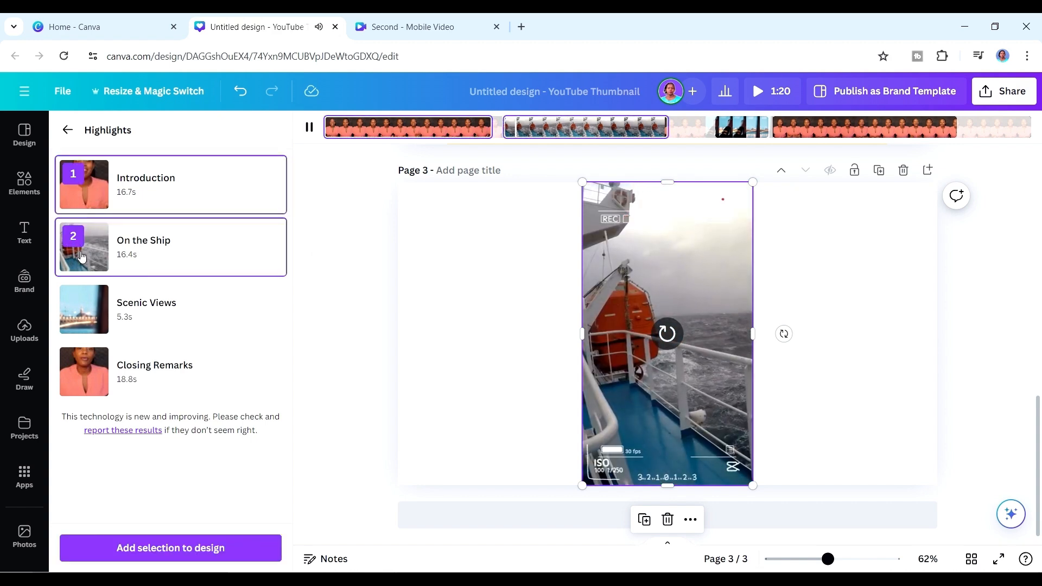
pyautogui.click(77, 319)
pyautogui.click(78, 357)
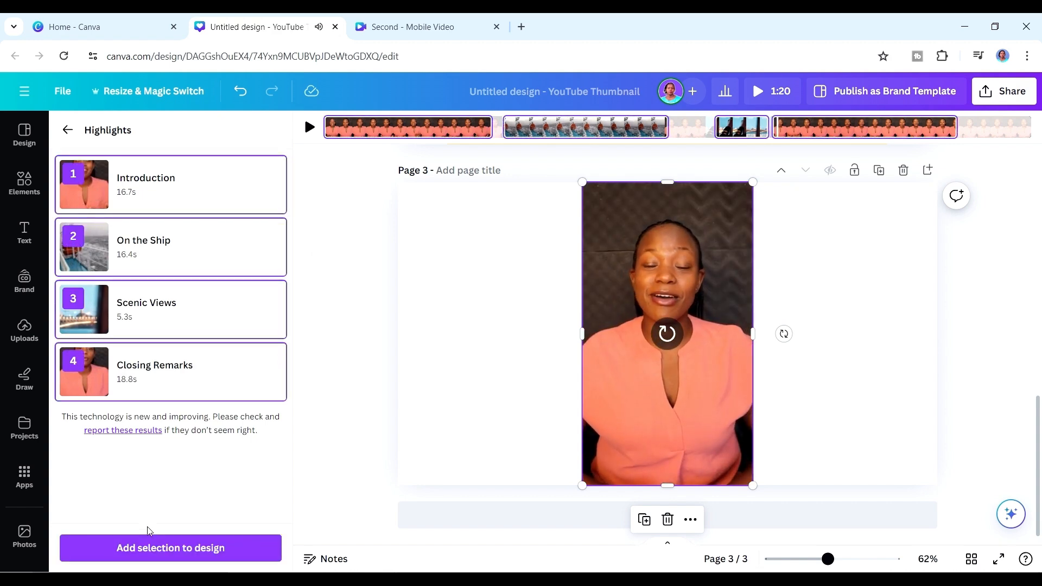
pyautogui.click(152, 547)
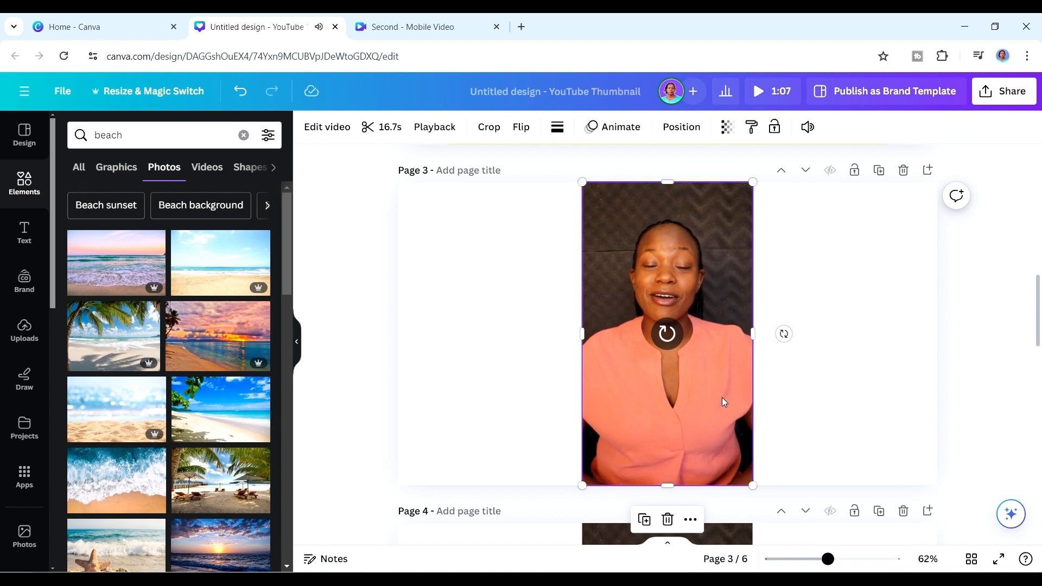
pyautogui.moveTo(1039, 298)
pyautogui.mouseDown()
pyautogui.moveTo(1038, 485)
pyautogui.moveTo(1038, 271)
pyautogui.moveTo(1032, 299)
pyautogui.mouseUp()
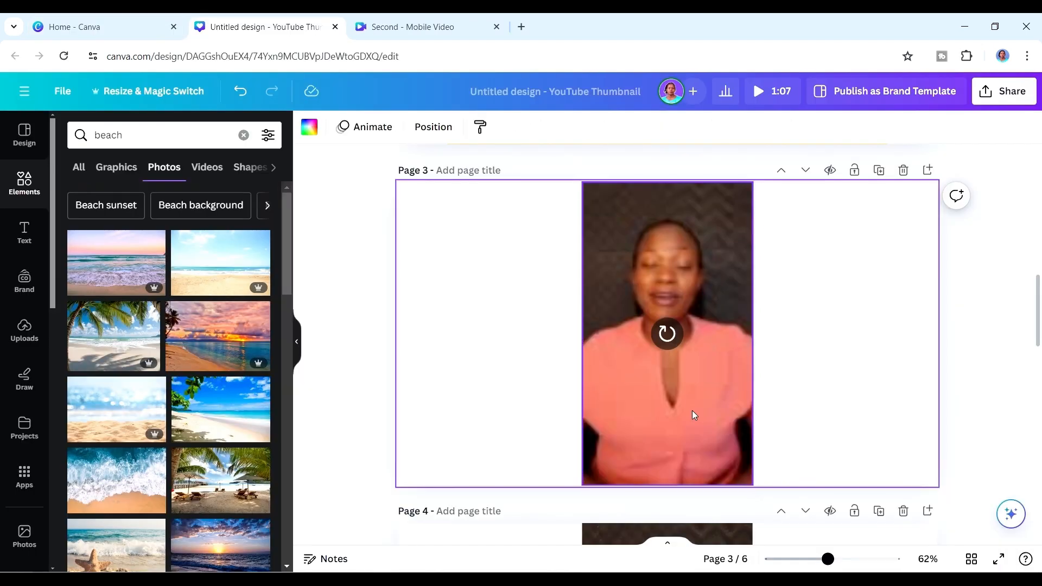
# Turn on Enhance voice in the audio settings of the 16.7-second clip on page 3.
pyautogui.click(694, 415)
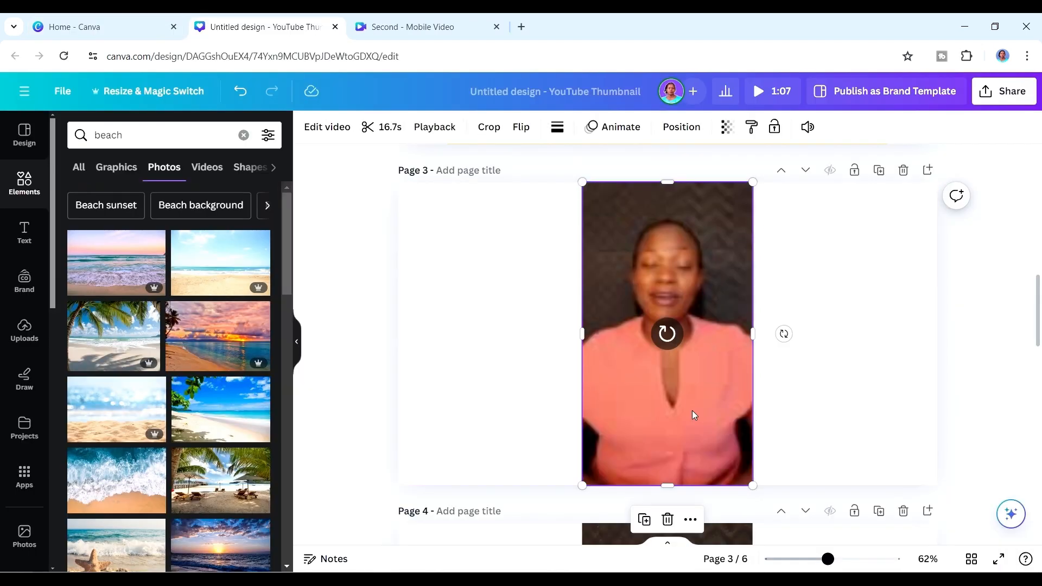
pyautogui.click(807, 128)
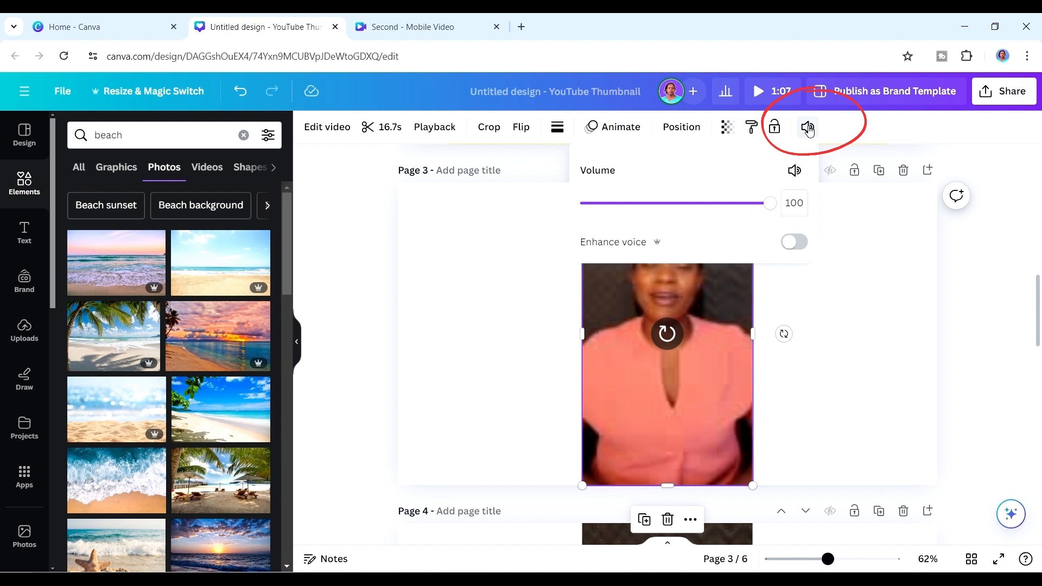
pyautogui.click(657, 244)
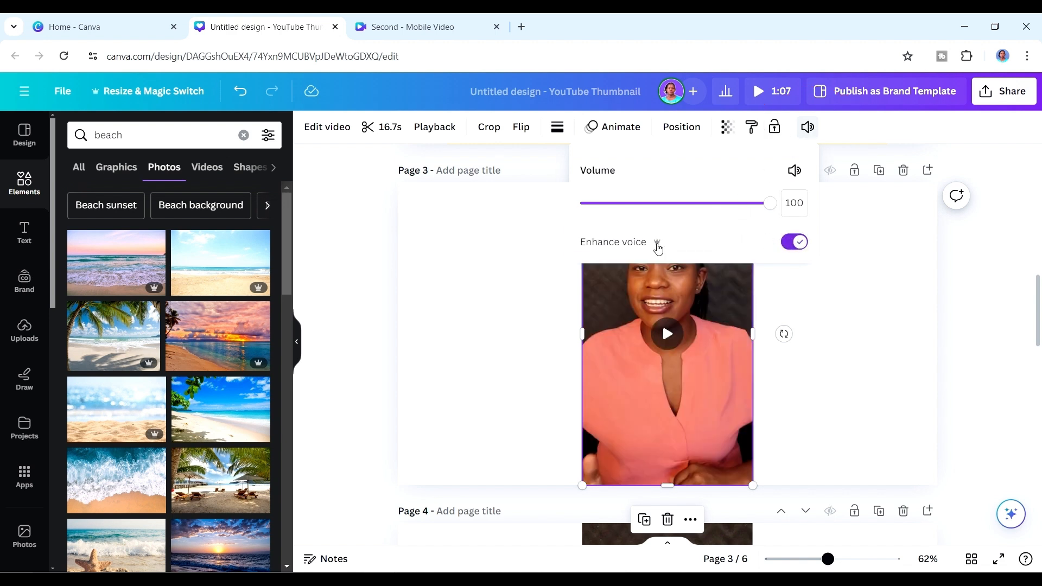
pyautogui.click(669, 336)
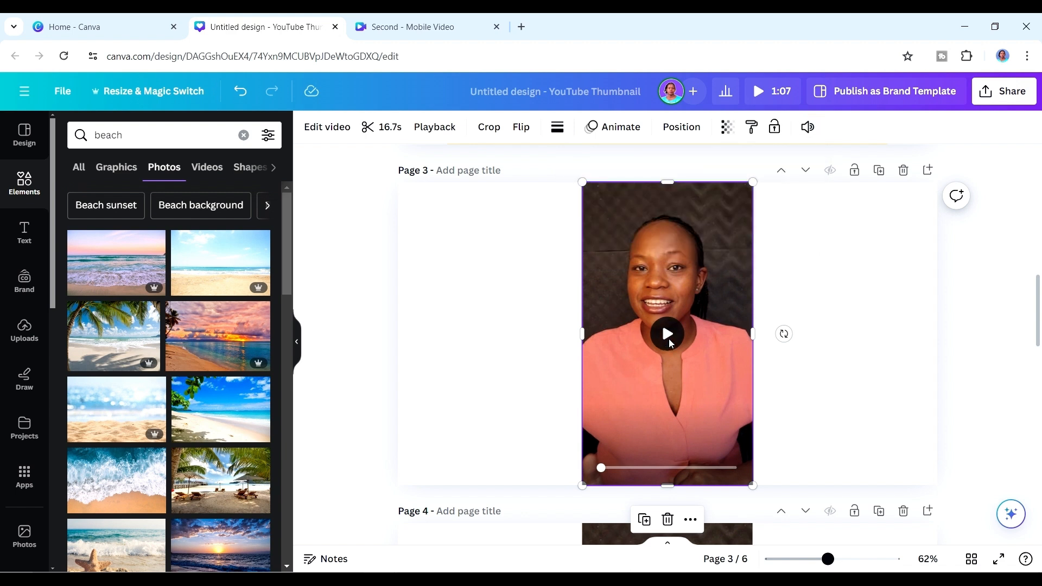
# Play part of the clip on page 3 to check its audio, pause it and deselect it.
pyautogui.click(669, 337)
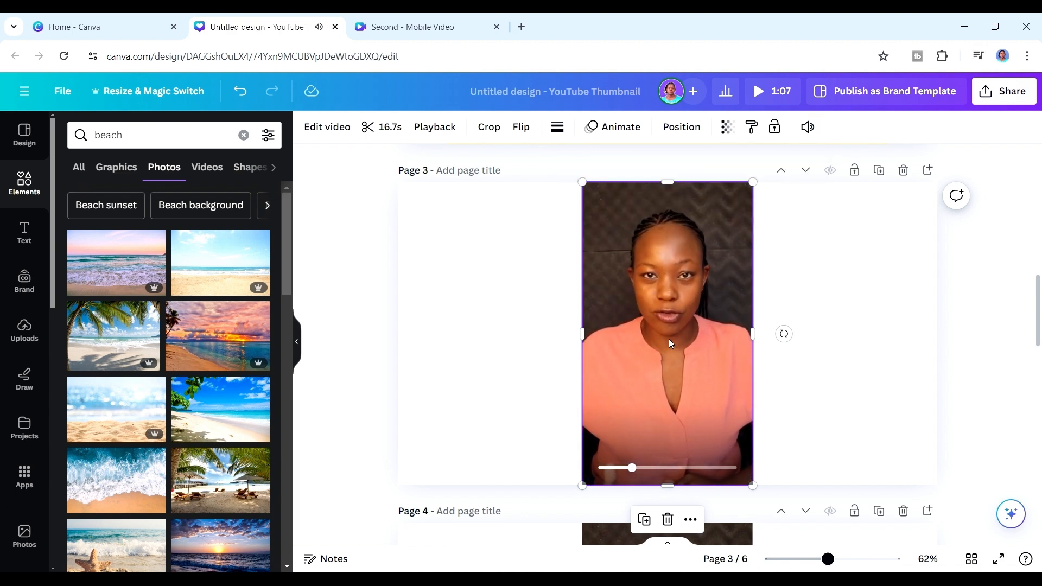
pyautogui.click(669, 342)
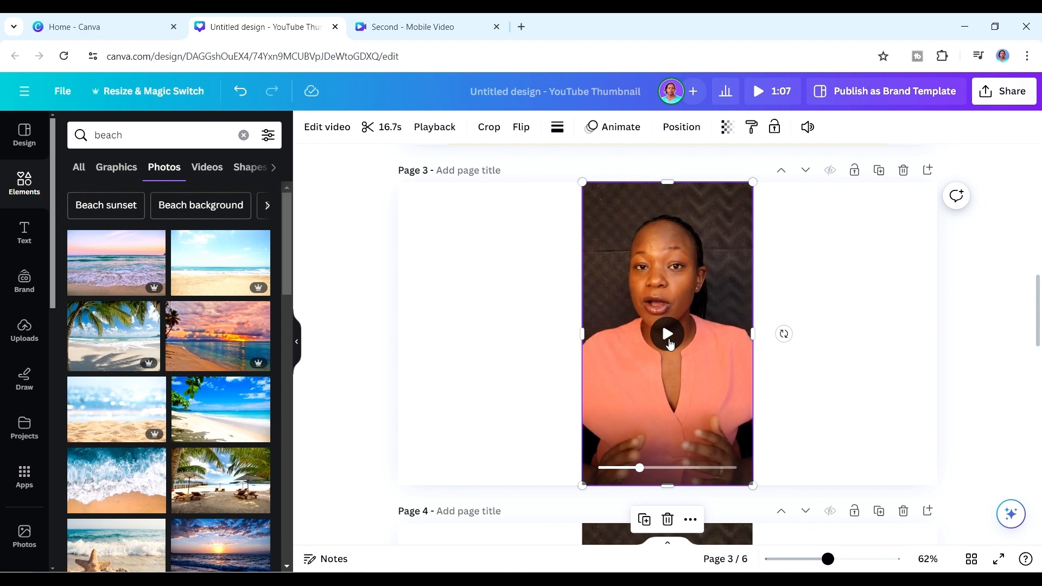
pyautogui.click(513, 354)
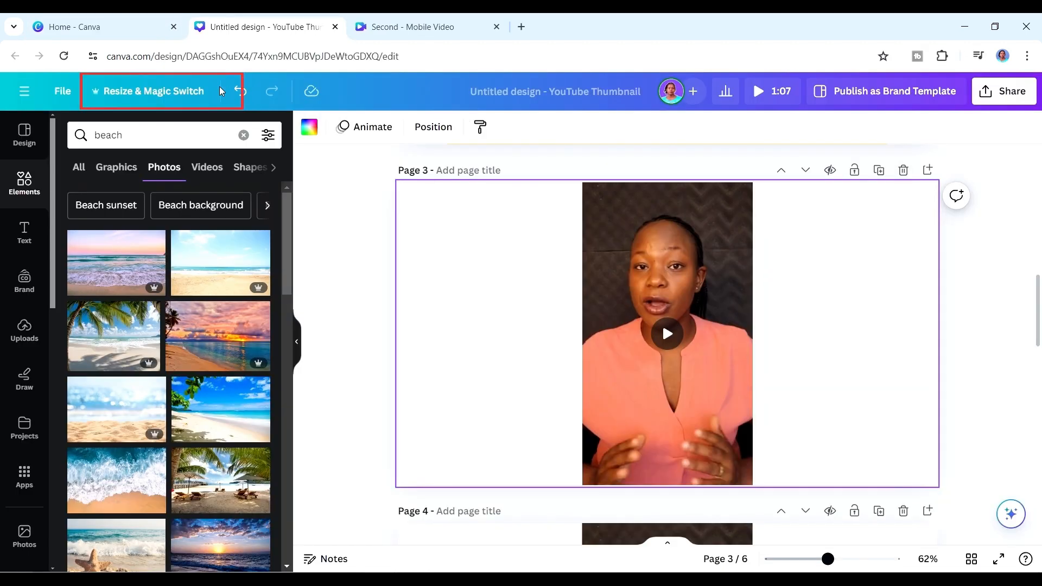
# Transform all pages of the design into a Doc as "an informative and creative blog post" with Magic Switch and open it.
pyautogui.click(158, 94)
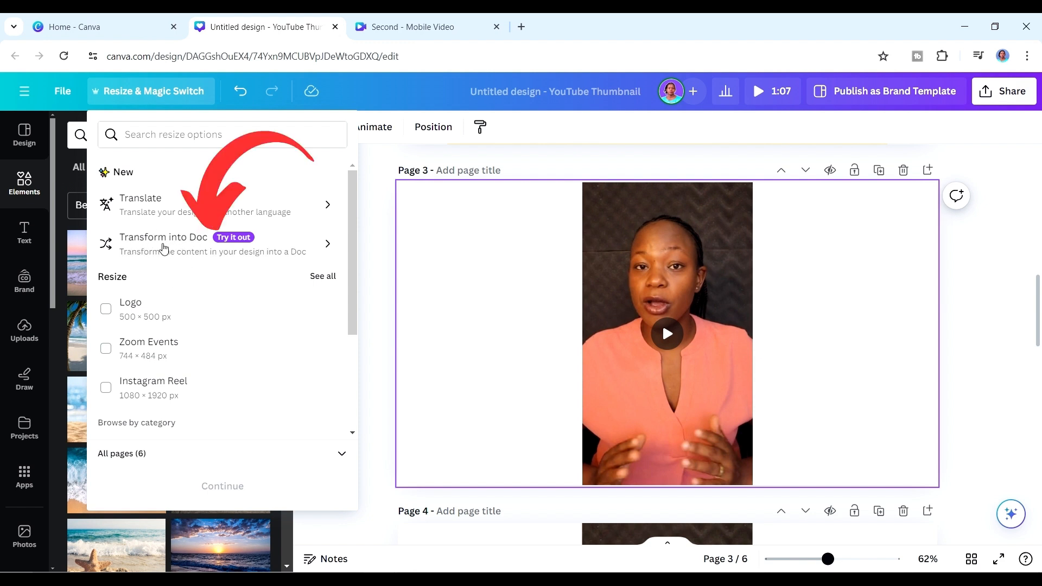
pyautogui.click(182, 247)
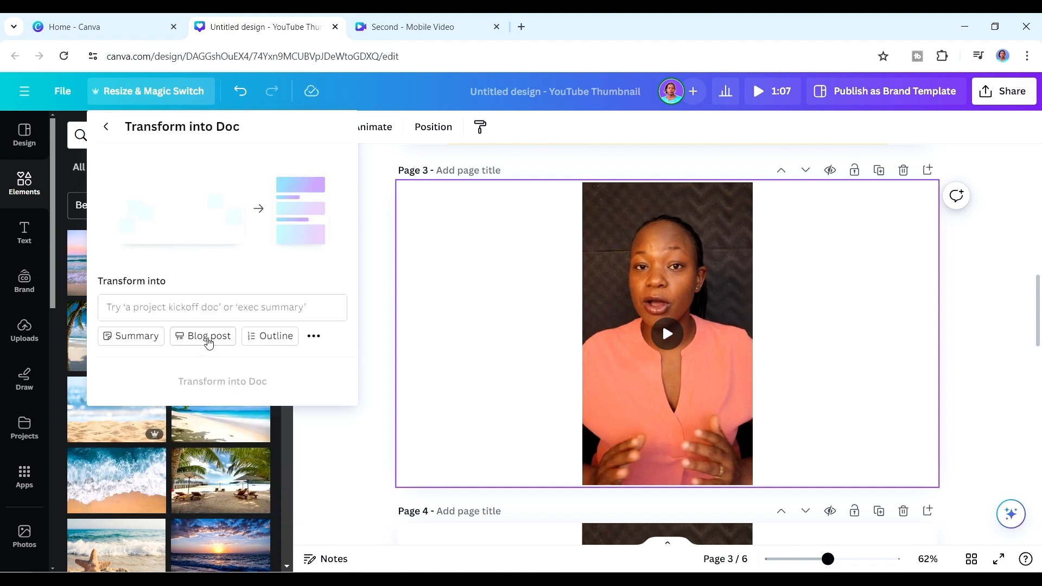
pyautogui.click(208, 337)
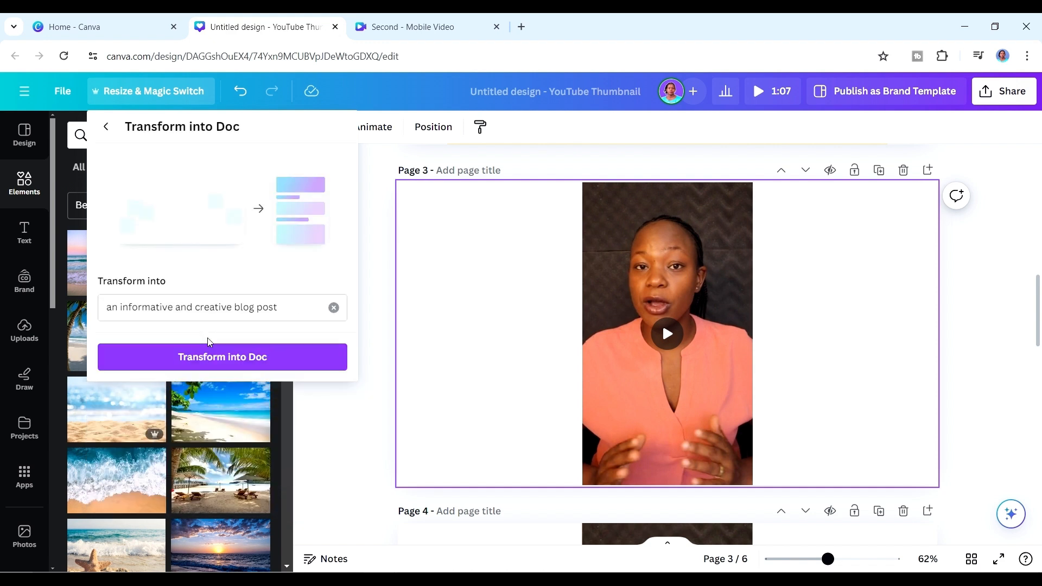
pyautogui.click(209, 361)
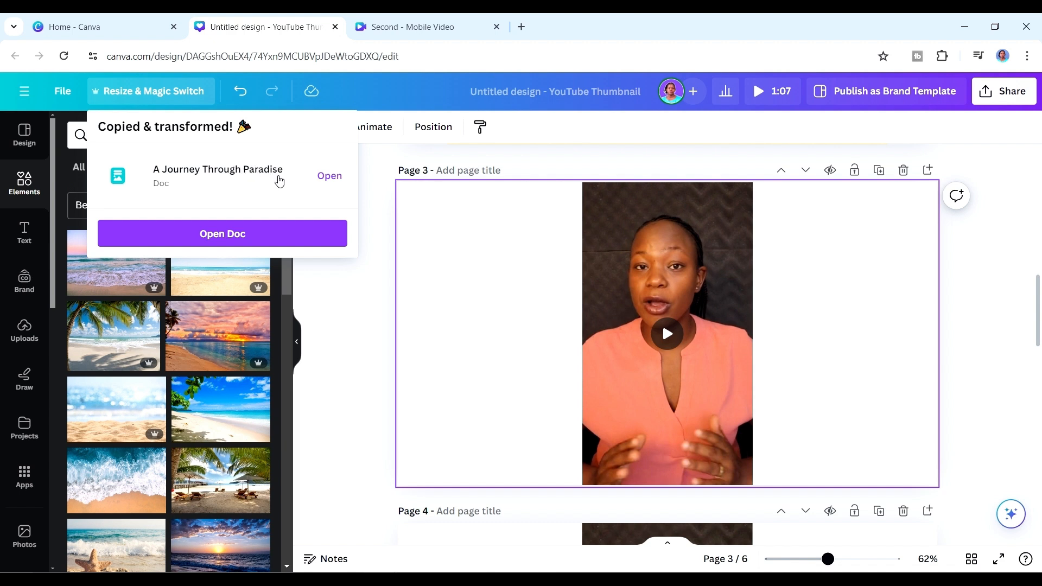
pyautogui.click(237, 237)
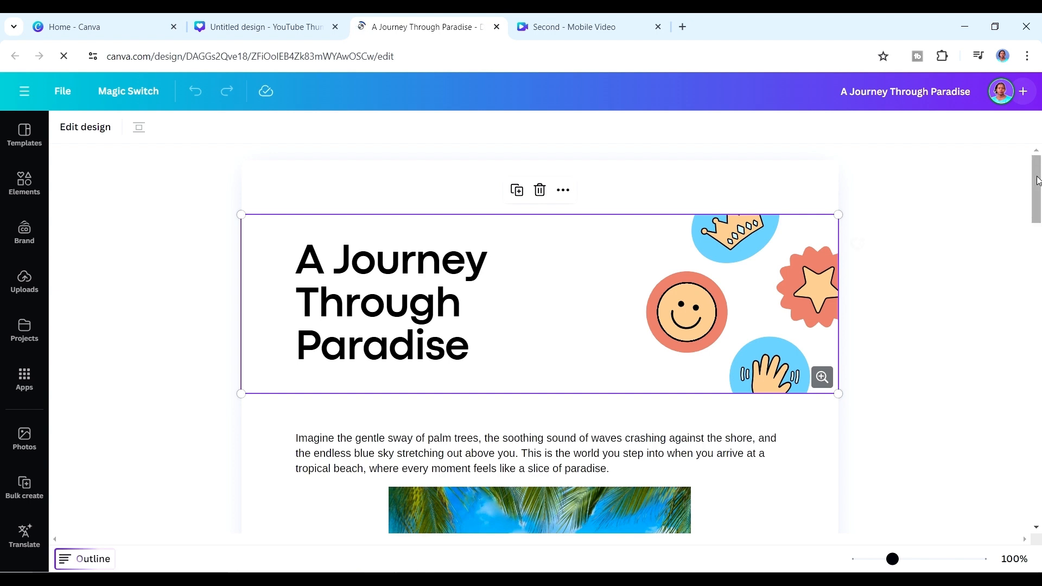
# Review the generated blog post from start to end, examining its text, images and clips, and briefly play the beach video.
pyautogui.moveTo(1034, 182); pyautogui.dragTo(1038, 222)
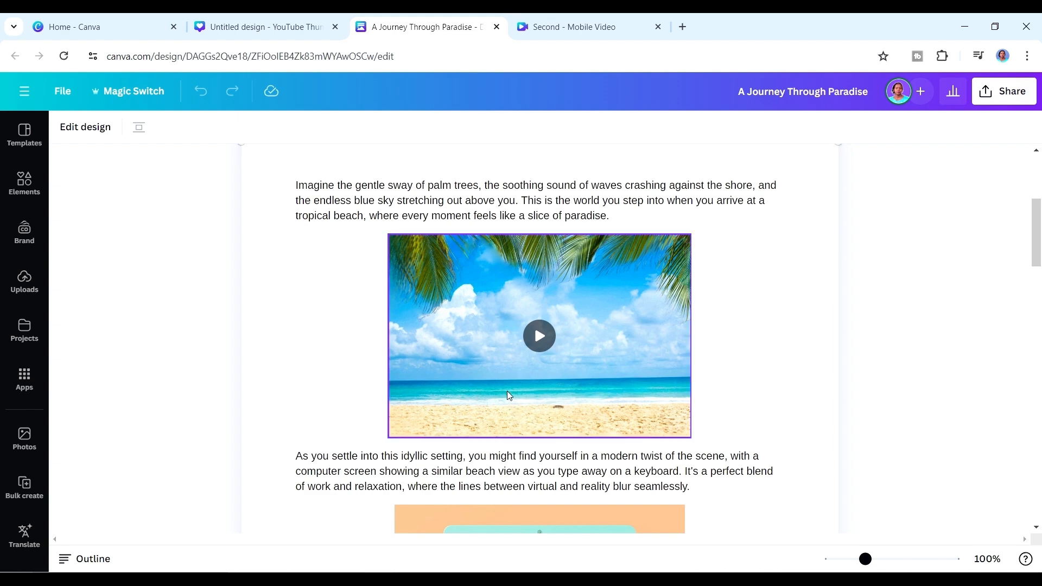
pyautogui.click(543, 336)
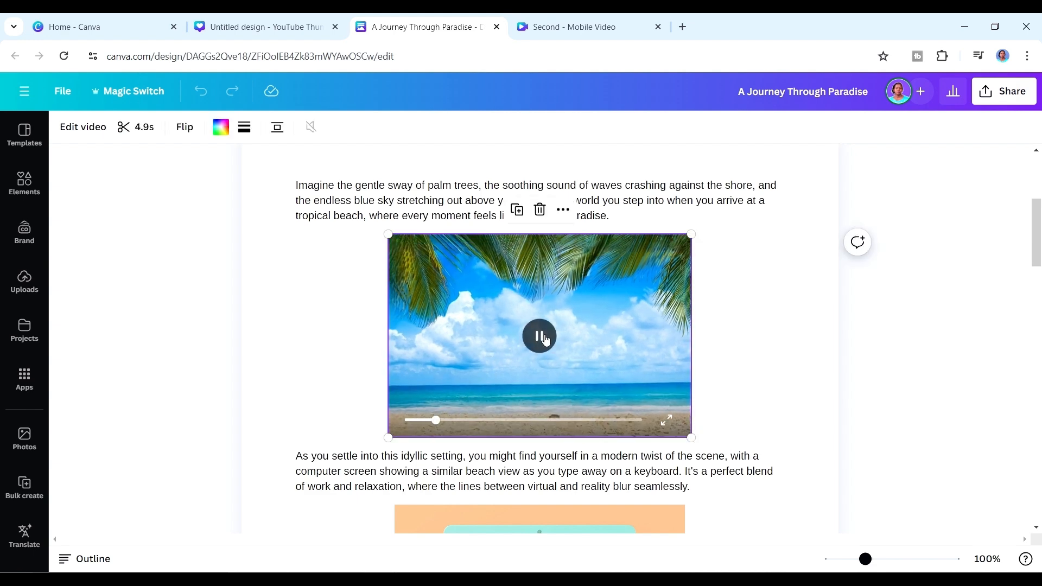
pyautogui.click(544, 336)
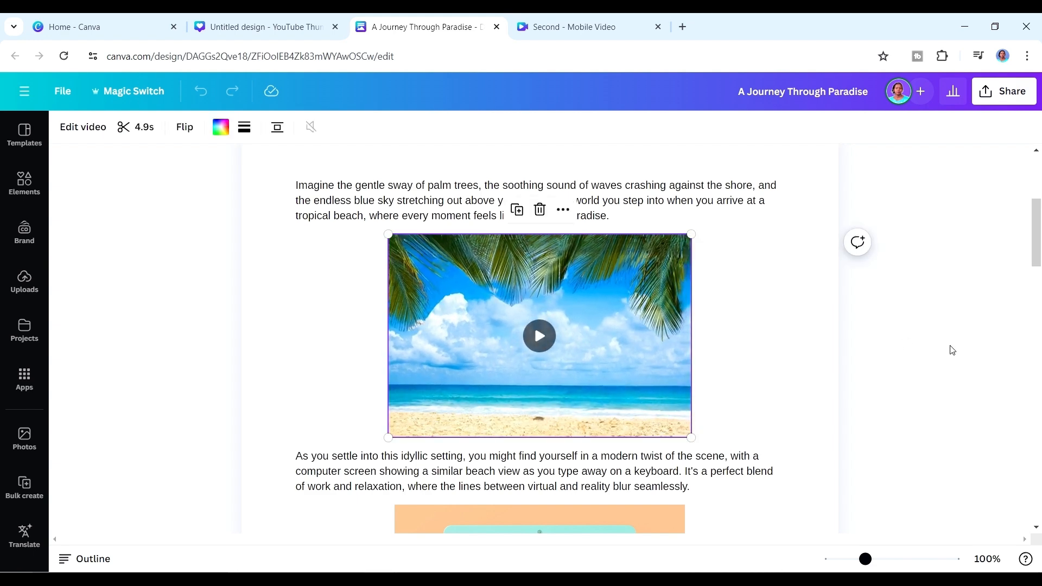
pyautogui.moveTo(1037, 259); pyautogui.dragTo(1037, 302)
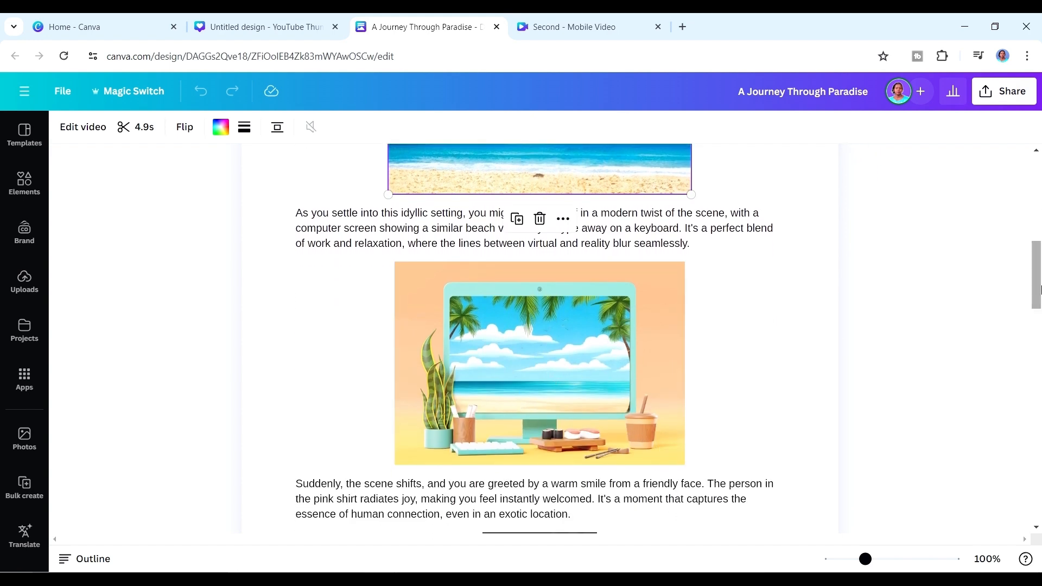
pyautogui.moveTo(1035, 276); pyautogui.dragTo(1035, 331)
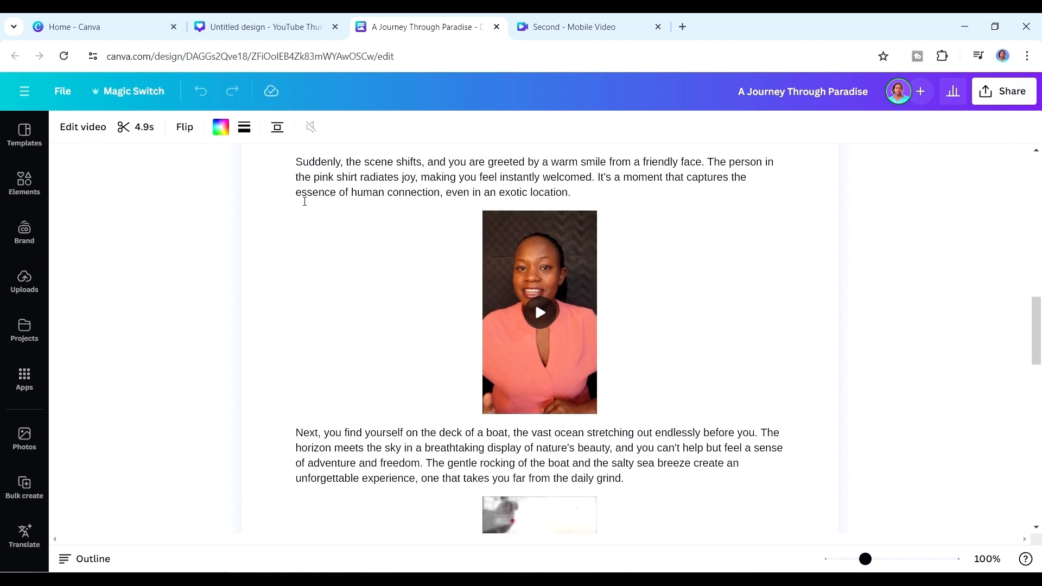
pyautogui.moveTo(1038, 313); pyautogui.dragTo(1037, 375)
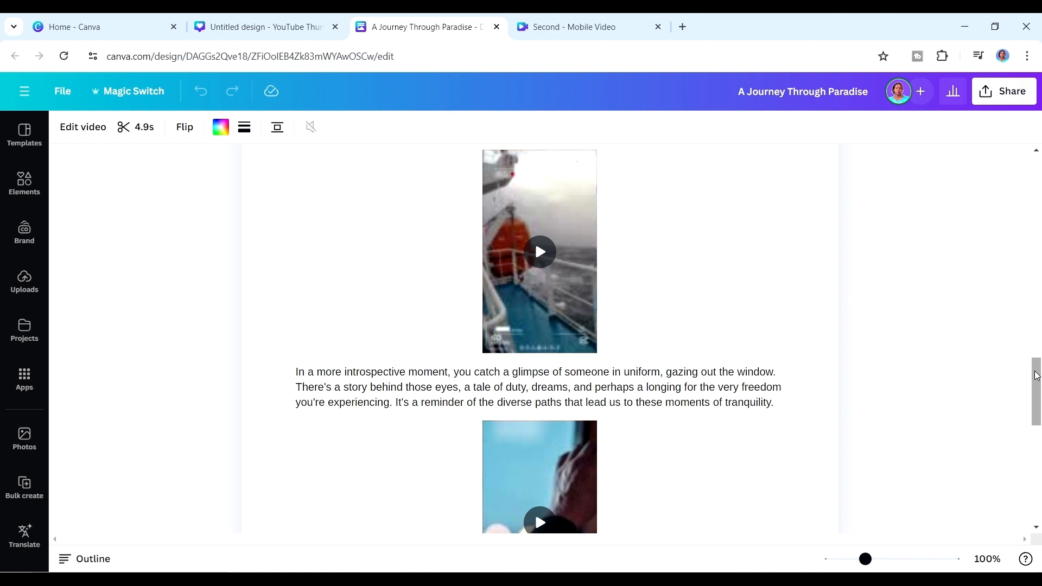
pyautogui.moveTo(1037, 375); pyautogui.dragTo(1040, 465)
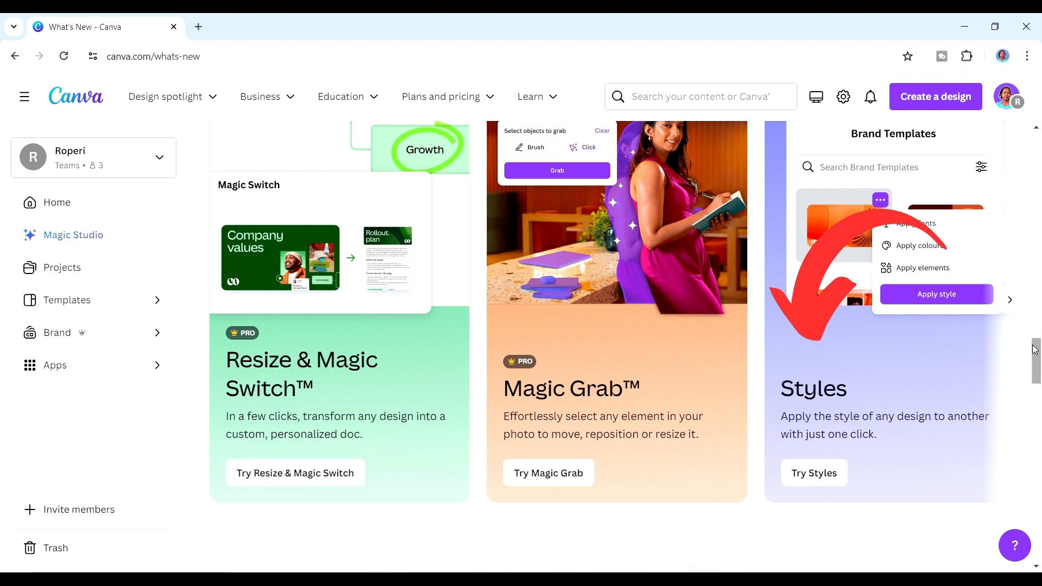
# Inspect the text formatting of the "services" and "OUR" headings on page 1 of the Second mobile video.
pyautogui.scroll(-1, 1035, 361)
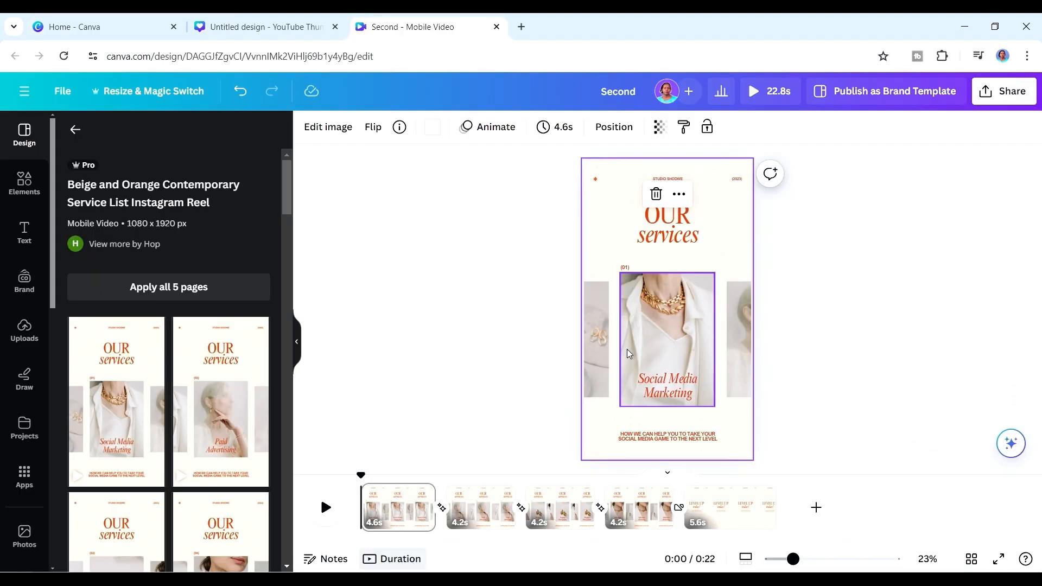
pyautogui.click(711, 242)
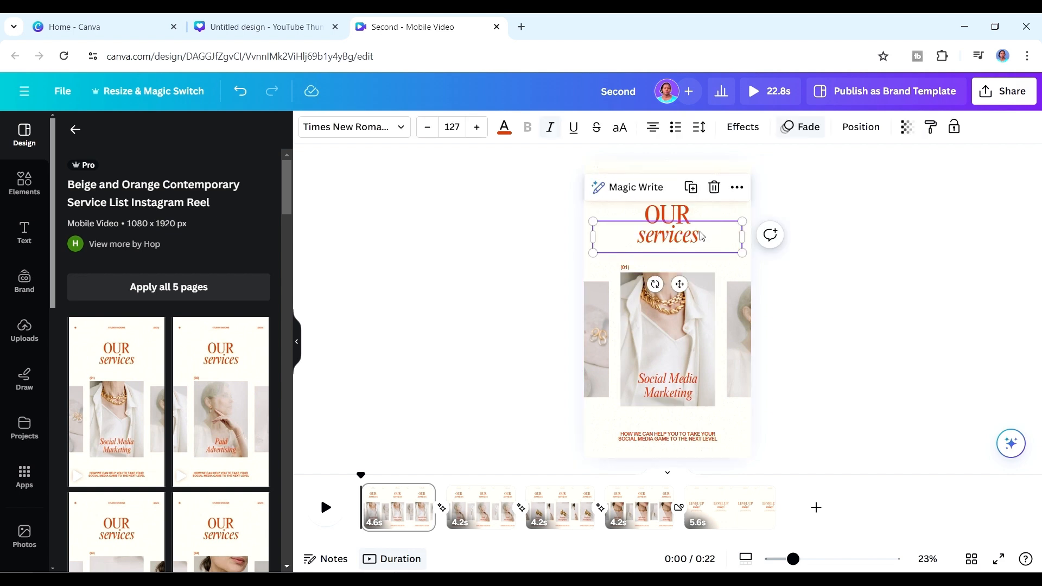
pyautogui.click(596, 273)
pyautogui.click(599, 210)
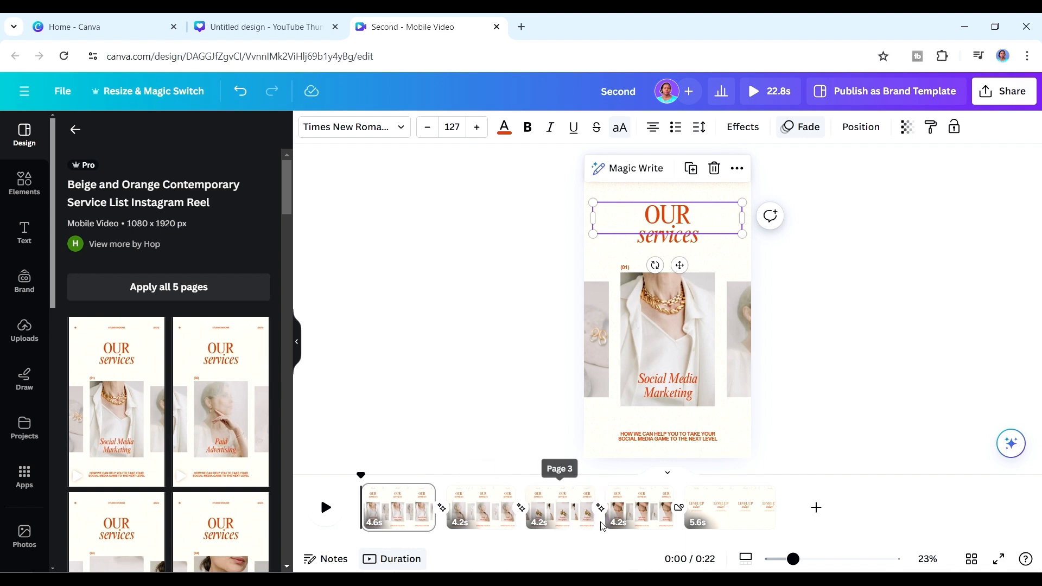
# Find the Food mobile video templates and apply the orange Chicken Wings Spicy template's style to page 1 and all other pages.
pyautogui.click(24, 137)
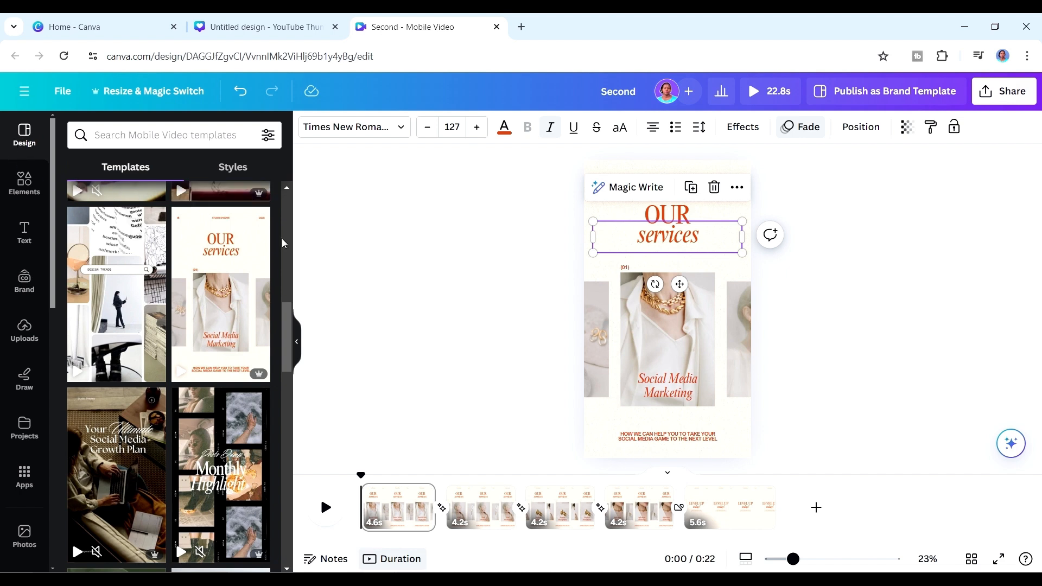
pyautogui.scroll(10, 97, 247)
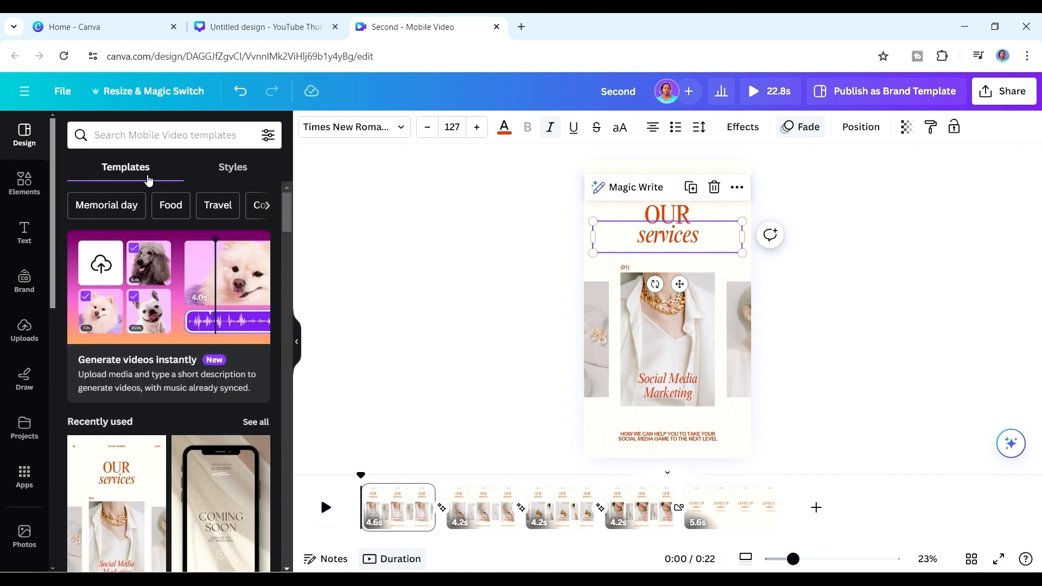
pyautogui.click(172, 211)
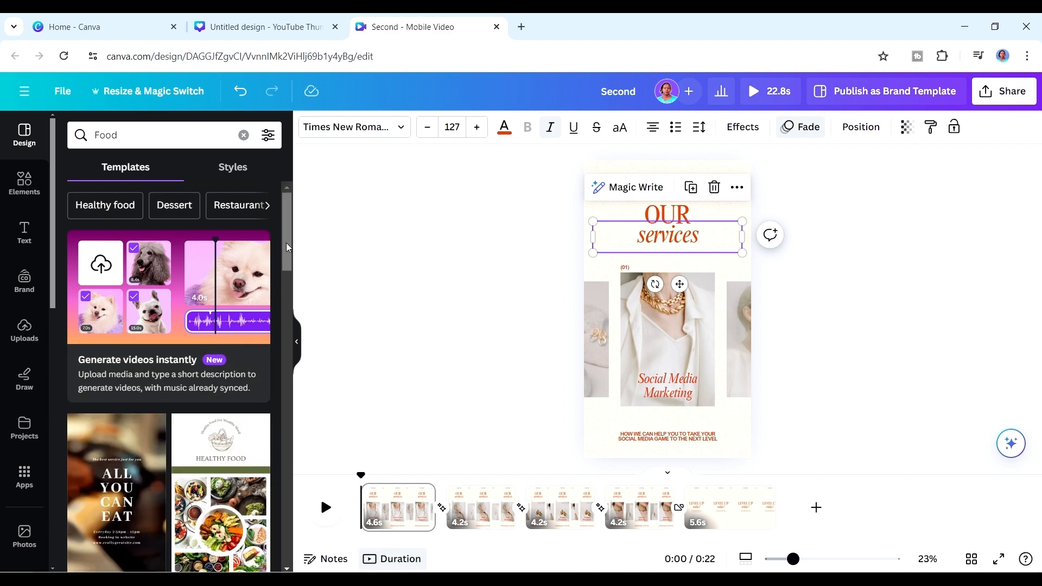
pyautogui.scroll(-8, 274, 271)
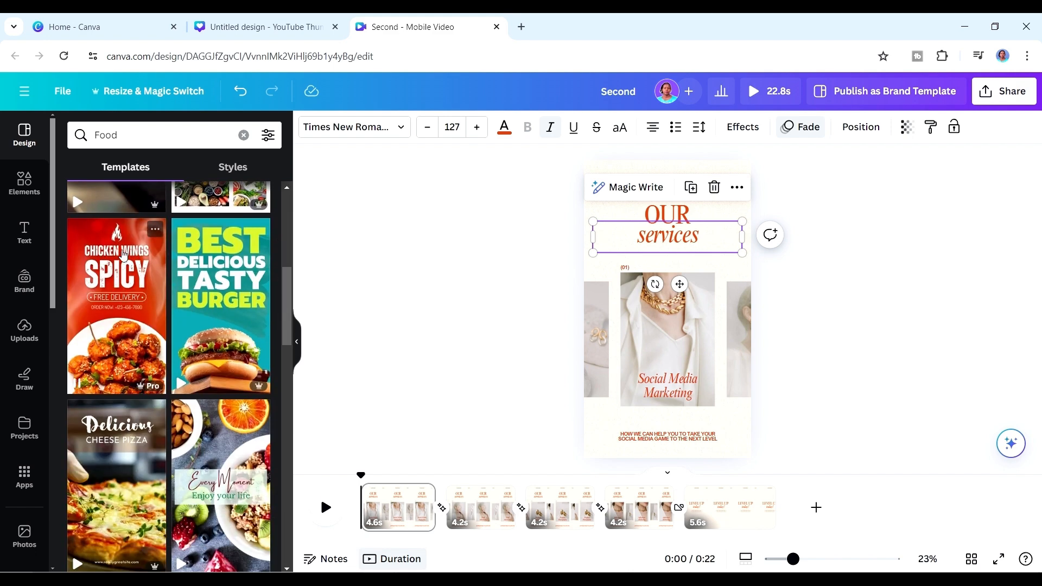
pyautogui.click(155, 230)
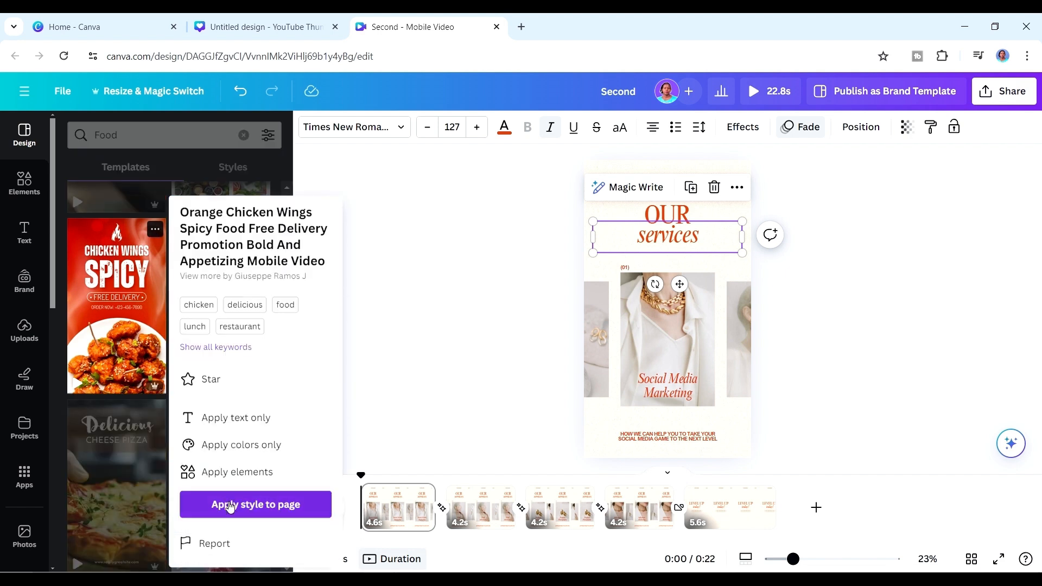
pyautogui.click(230, 506)
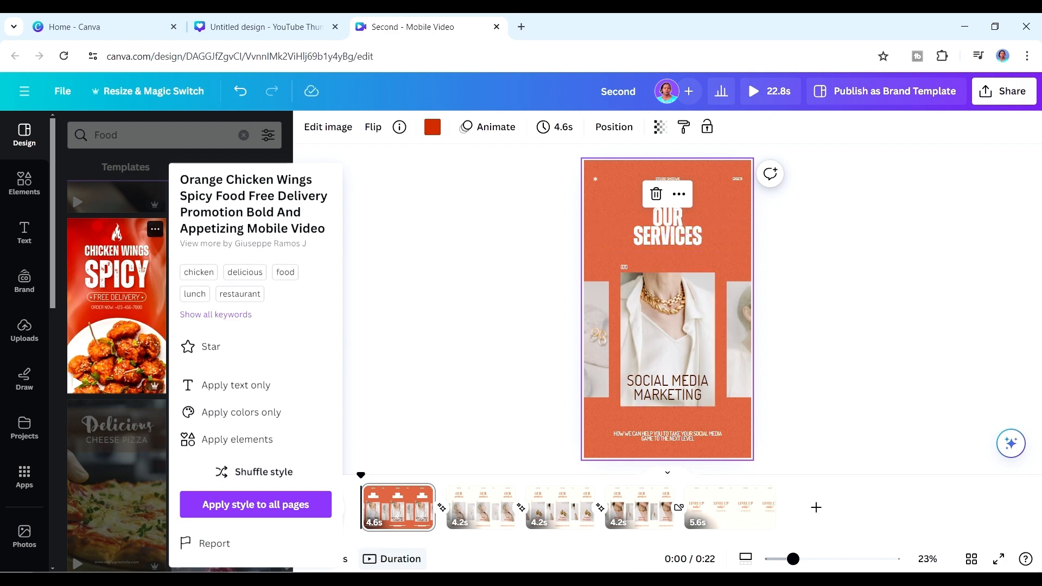
pyautogui.click(213, 507)
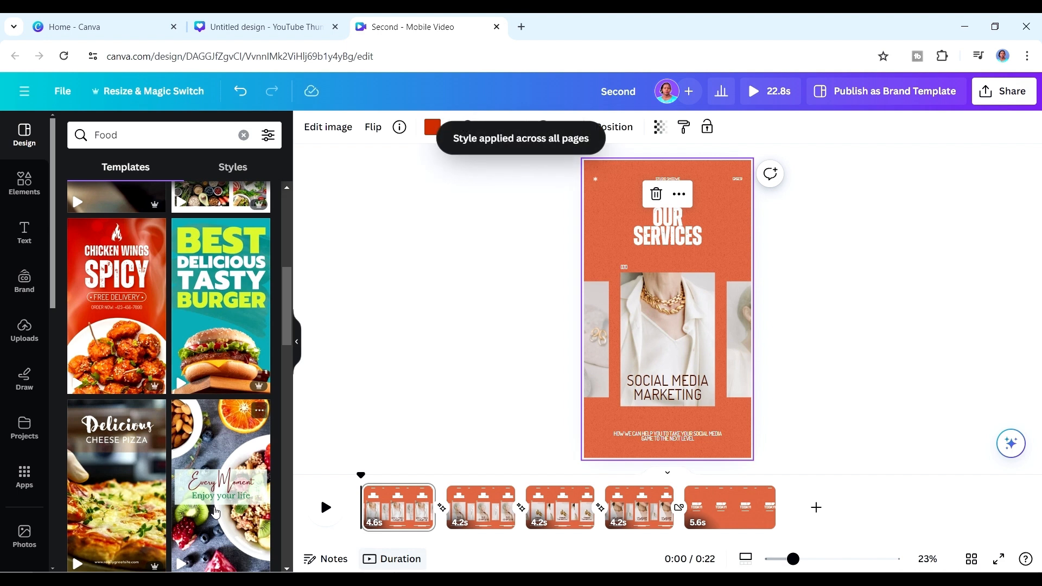
# Play part of the restyled page 1 and examine its "OUR SERVICES" heading and textured background up close.
pyautogui.click(326, 508)
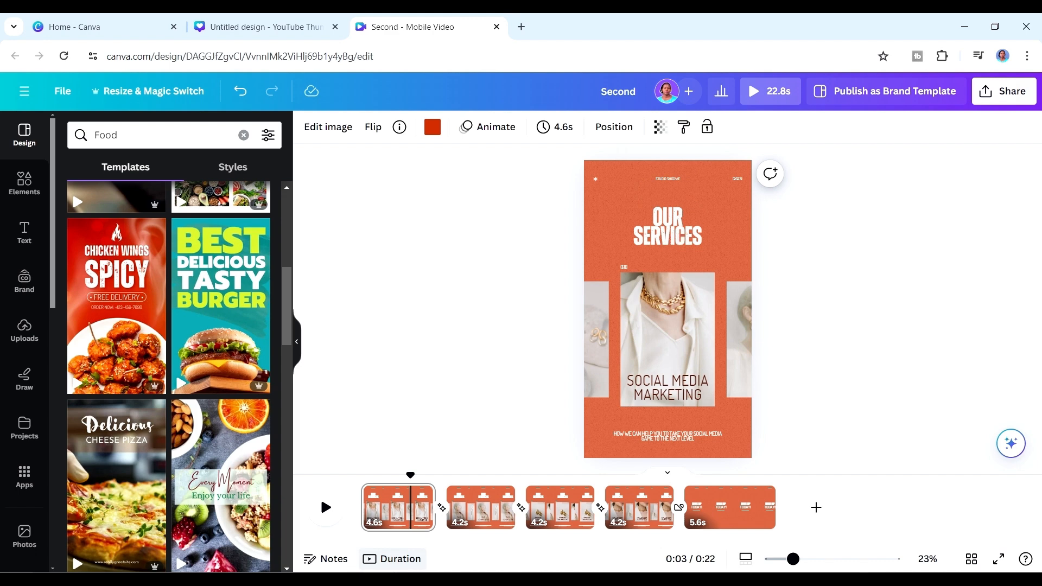
pyautogui.moveTo(795, 565); pyautogui.dragTo(834, 565)
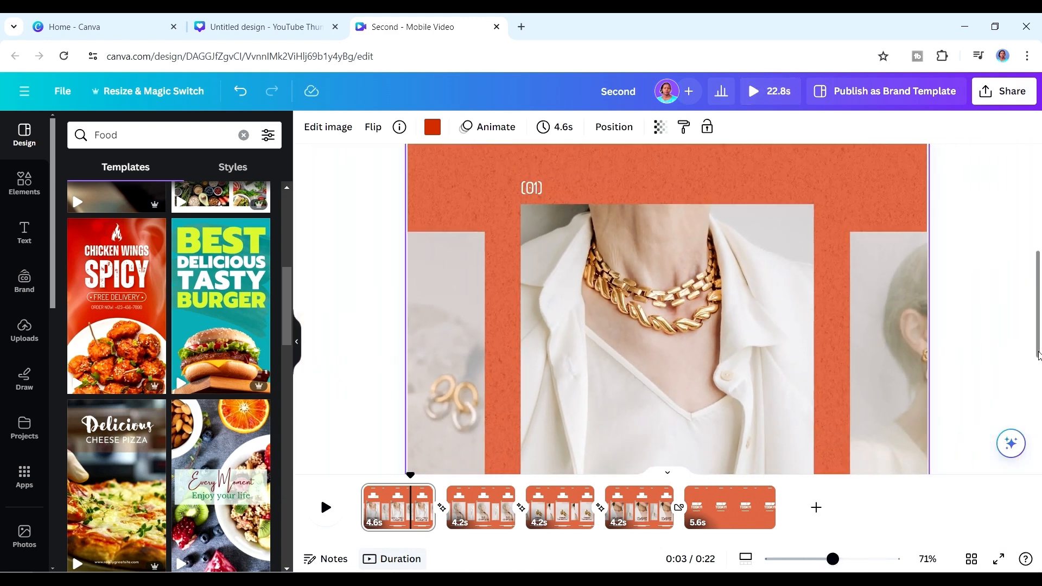
pyautogui.moveTo(1034, 358); pyautogui.dragTo(1038, 259)
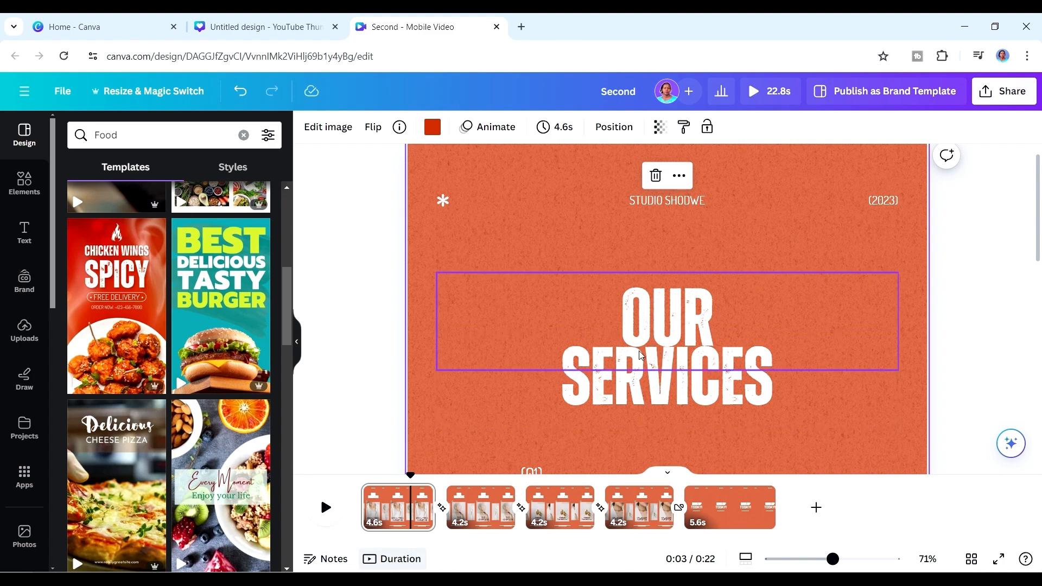
pyautogui.moveTo(114, 270)
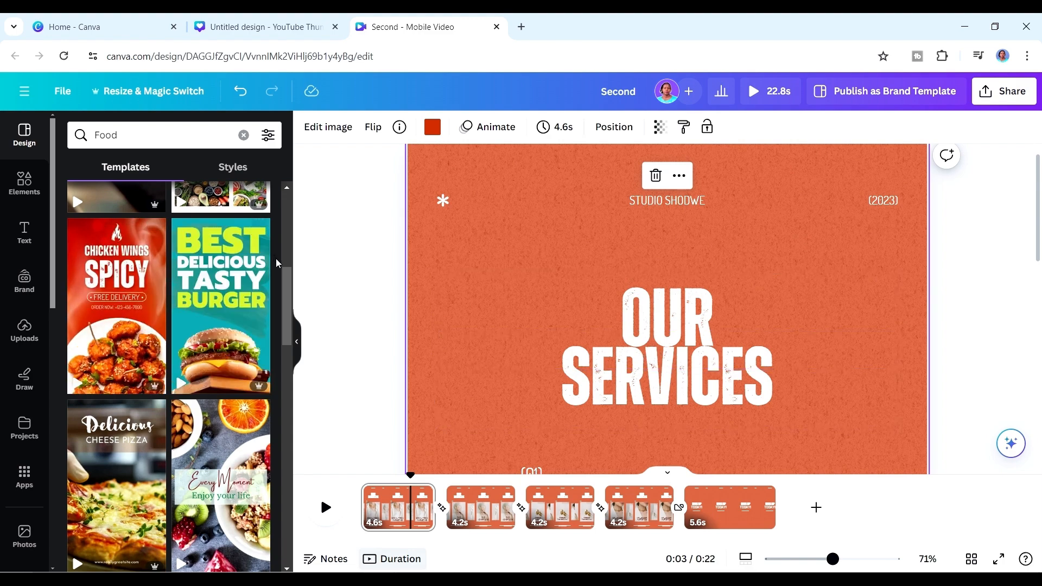
pyautogui.moveTo(286, 290); pyautogui.dragTo(283, 344)
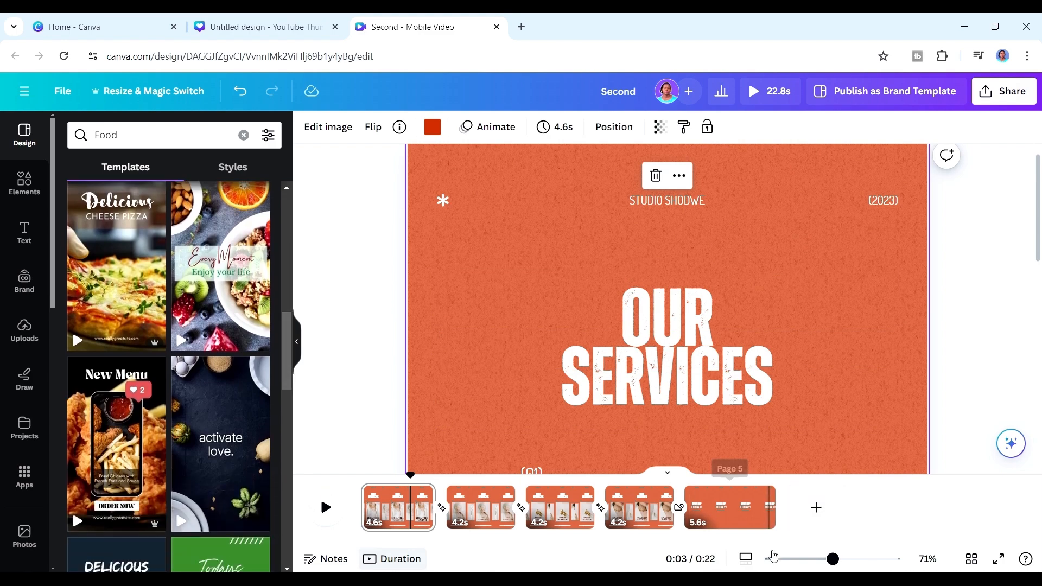
pyautogui.click(787, 559)
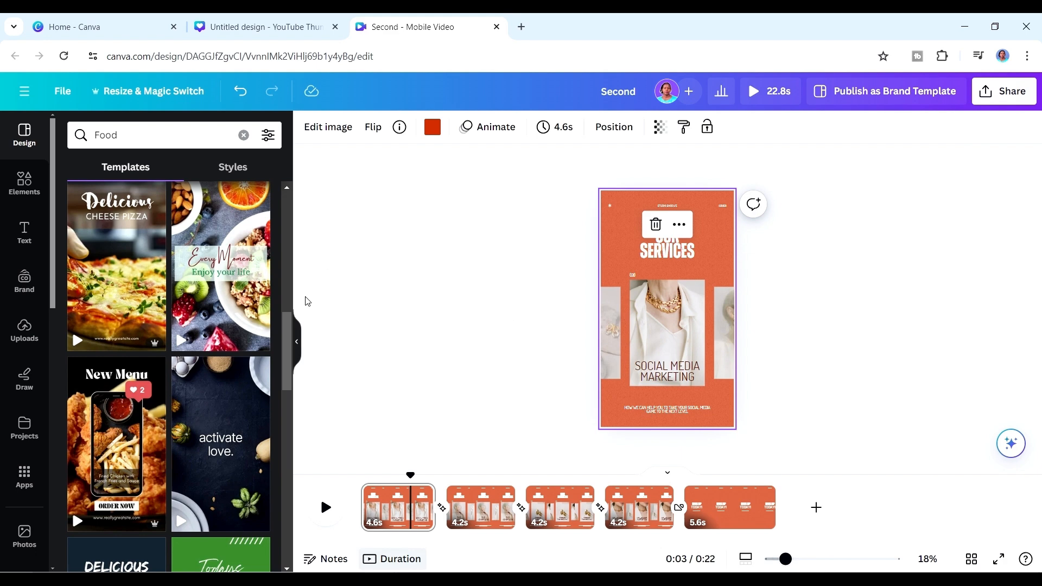
# Replace the Food template search with Travel and apply the Summer Travel Beach Dream Quote template's style to page 1.
pyautogui.moveTo(286, 350); pyautogui.dragTo(302, 403)
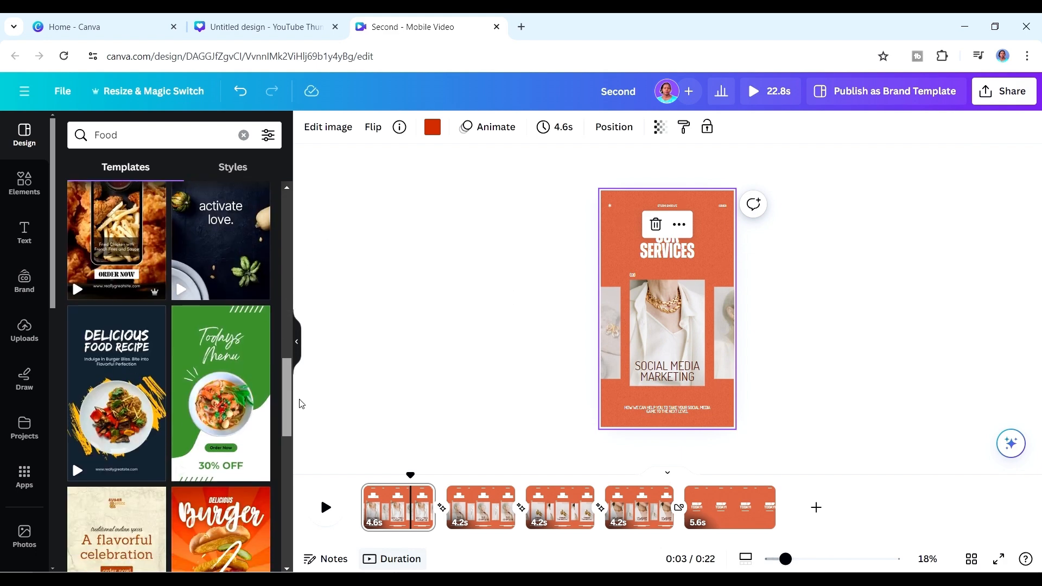
pyautogui.moveTo(301, 404); pyautogui.dragTo(302, 422)
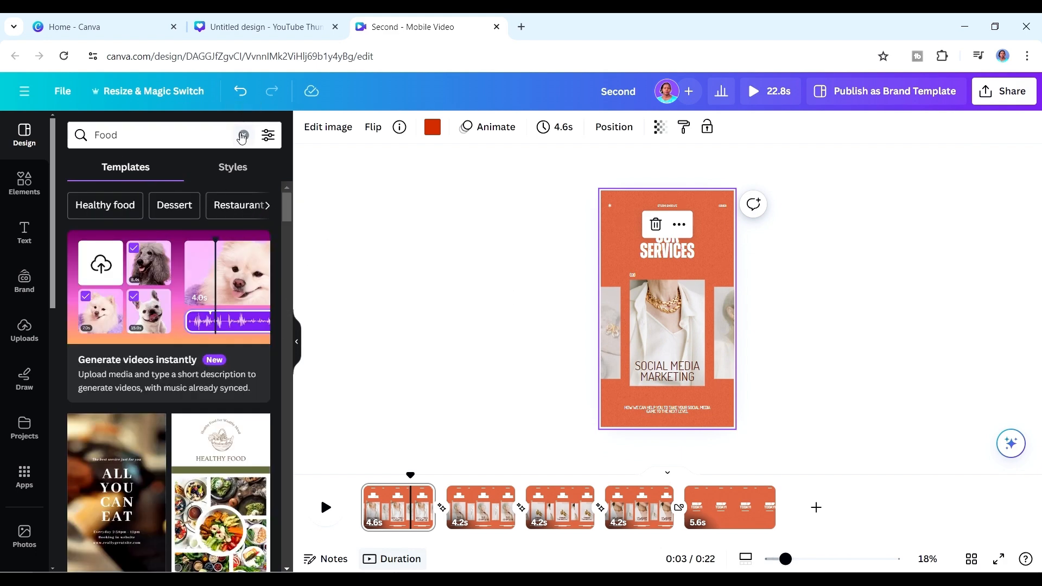
pyautogui.click(242, 135)
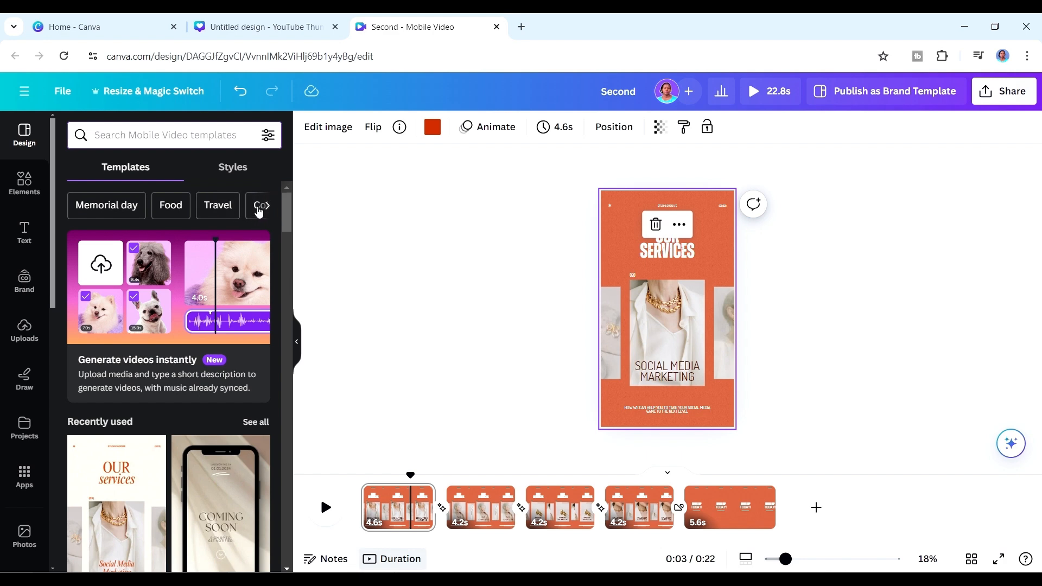
pyautogui.click(223, 206)
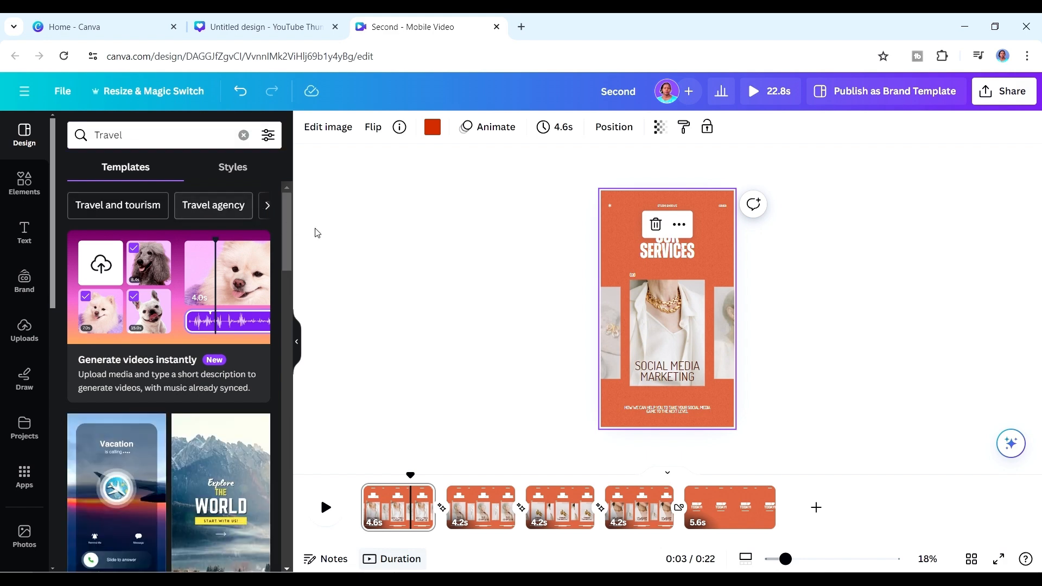
pyautogui.moveTo(288, 255); pyautogui.dragTo(293, 318)
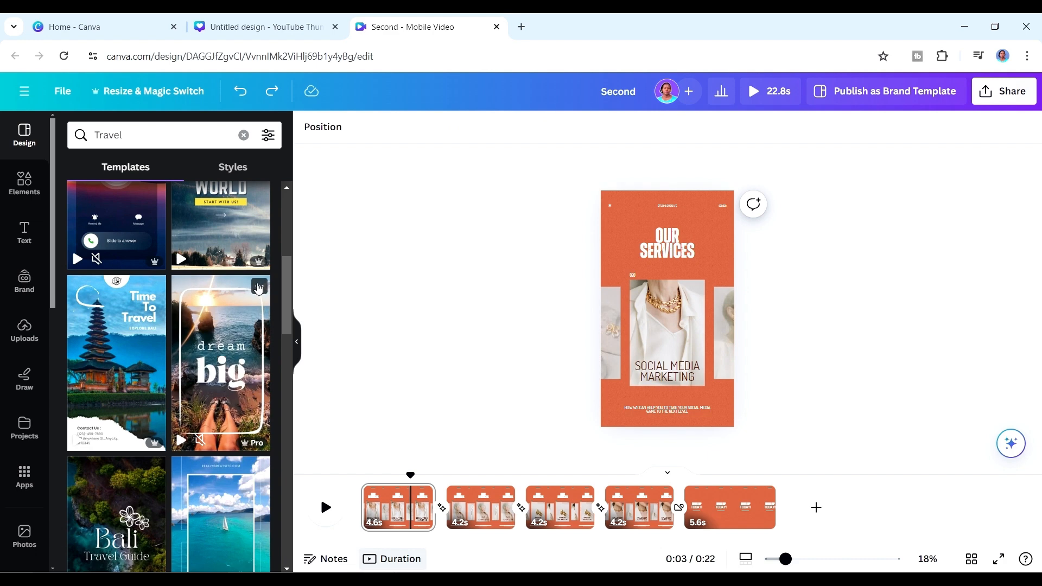
pyautogui.click(259, 287)
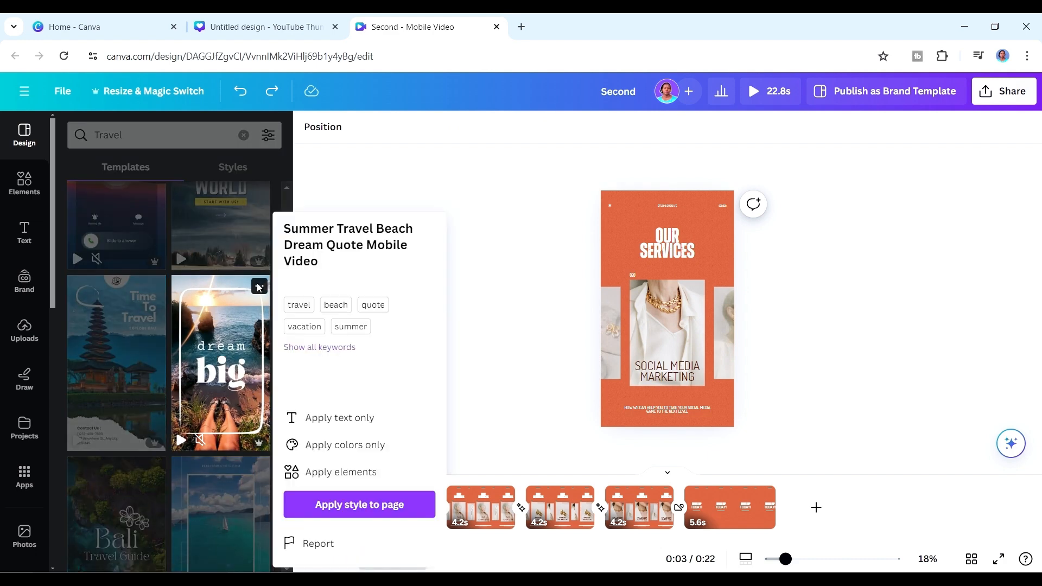
pyautogui.click(346, 503)
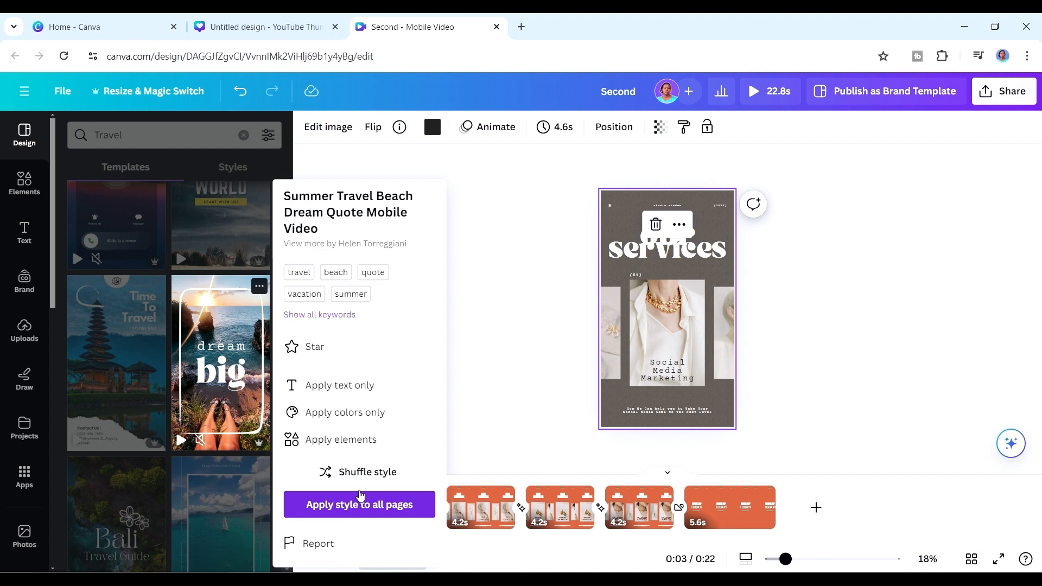
# Shuffle the Summer Travel Beach style to the dark grey-brown variation and apply it to all pages.
pyautogui.click(368, 478)
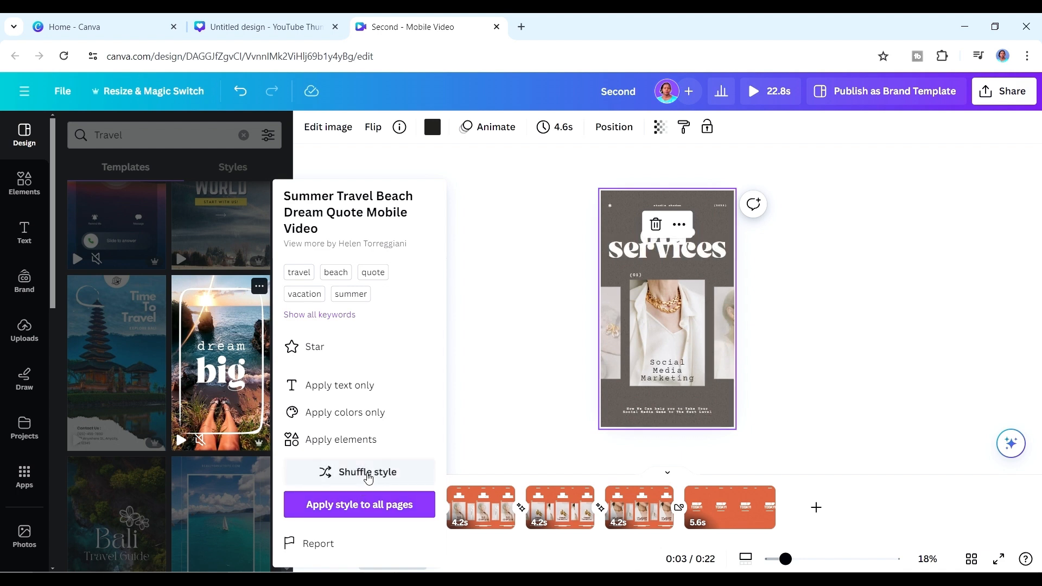
pyautogui.click(368, 476)
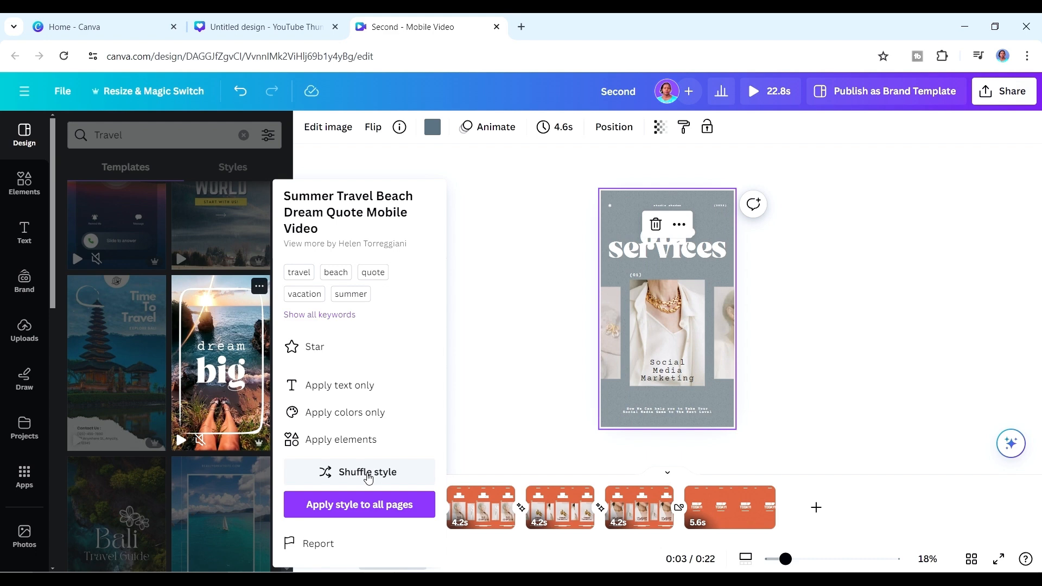
pyautogui.click(368, 476)
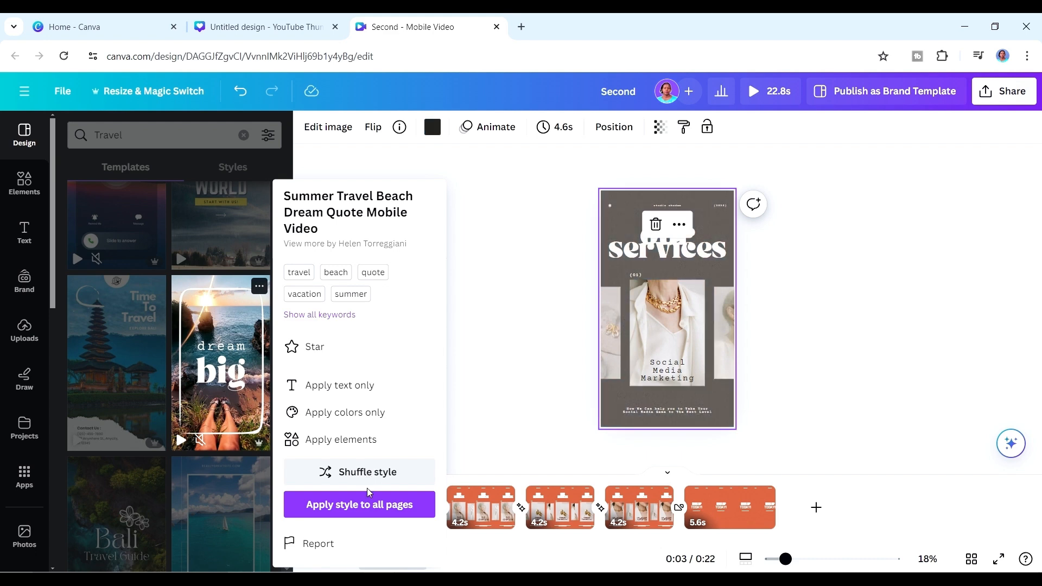
pyautogui.click(367, 494)
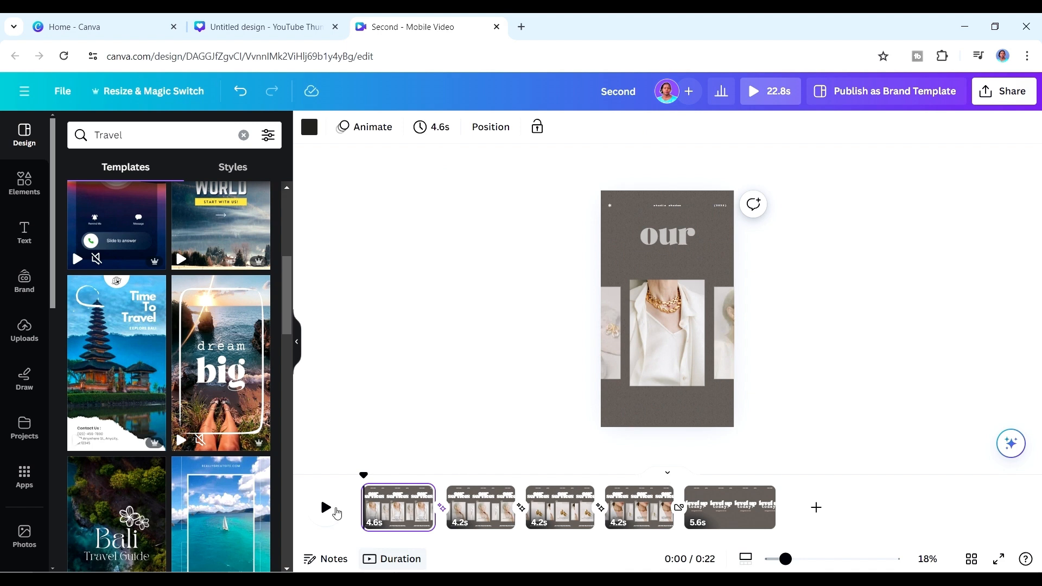
# Play part of the restyled page 1, pause it and undo the Summer Travel Beach style on all pages.
pyautogui.click(336, 512)
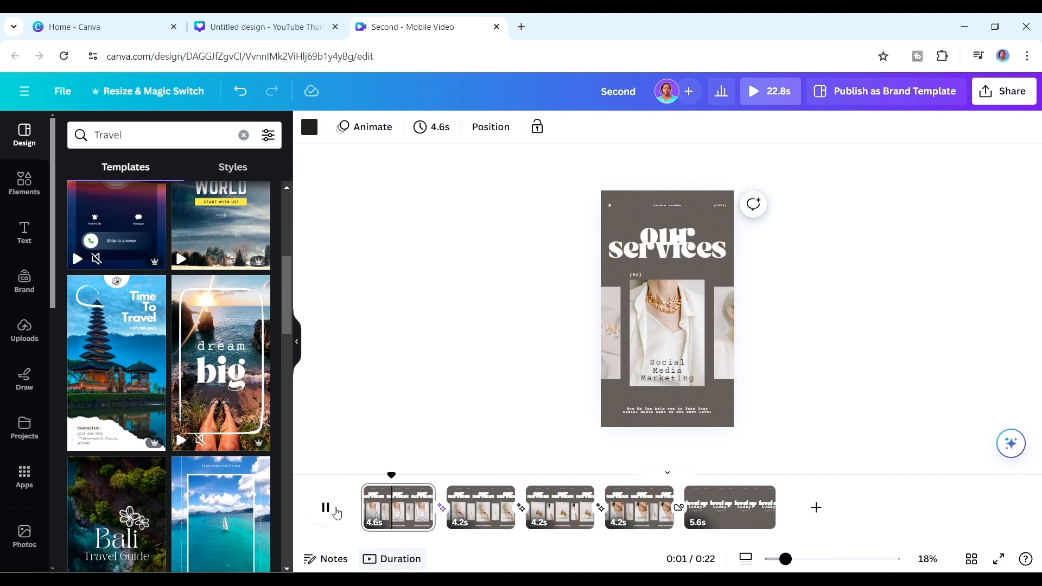
pyautogui.click(336, 512)
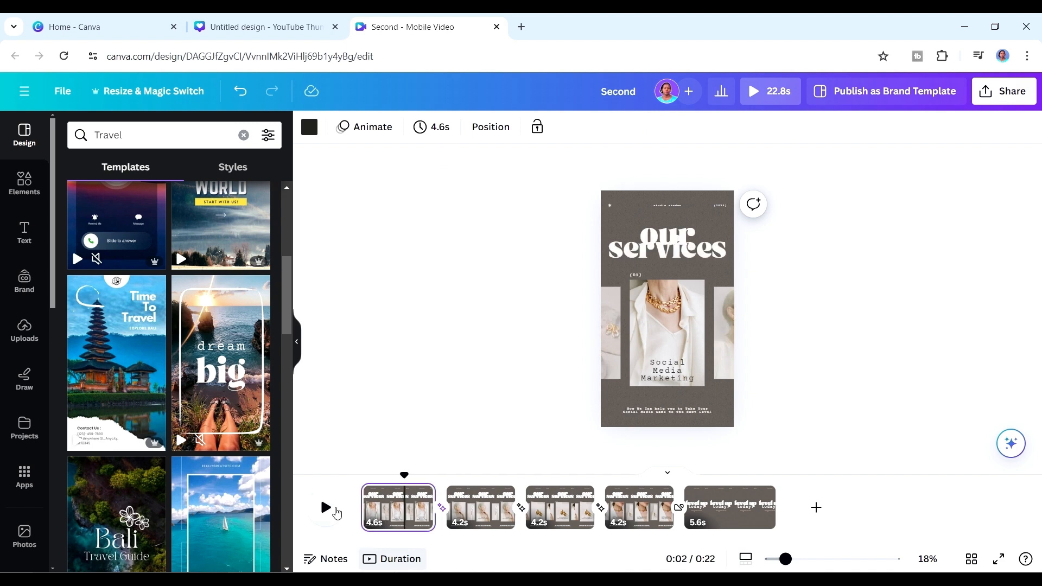
pyautogui.hotkey('ctrl', 'z')
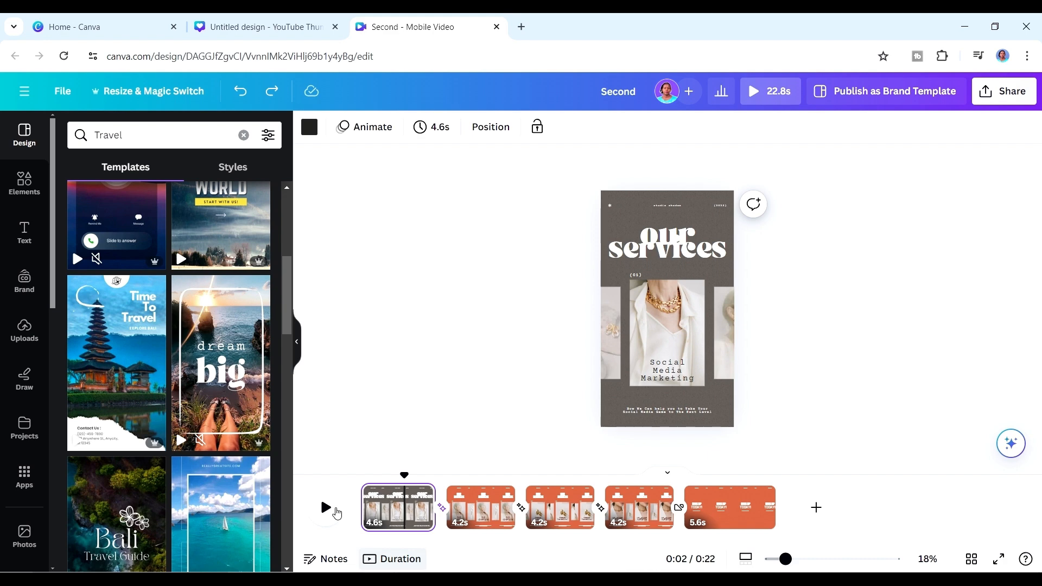
pyautogui.click(484, 460)
pyautogui.hotkey('ctrl', 'z')
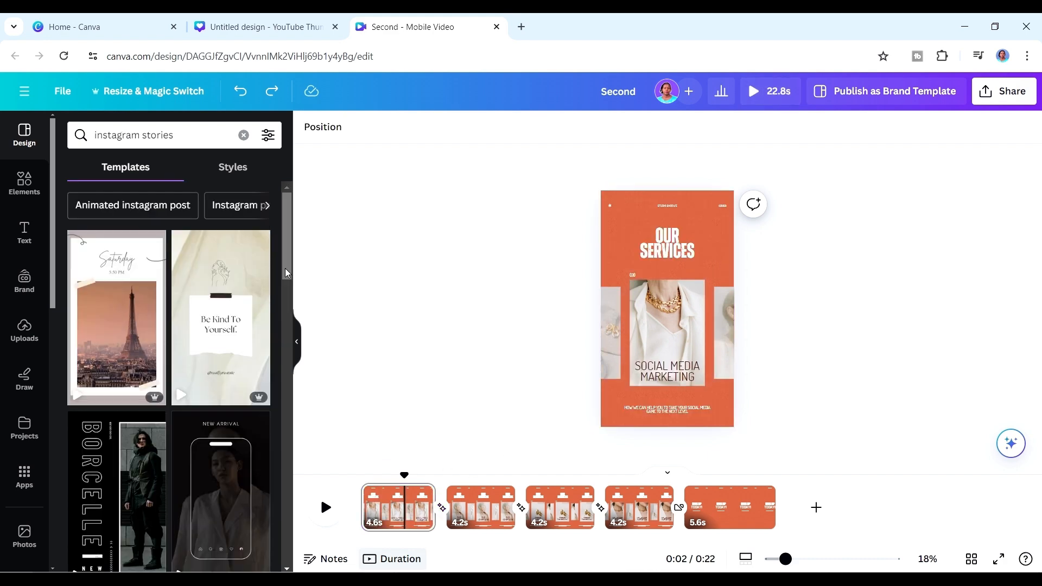
# Replace page 1 with the Travelling Instagram Story Video template from the "instagram stories" search.
pyautogui.moveTo(286, 274)
pyautogui.mouseDown()
pyautogui.moveTo(287, 336)
pyautogui.moveTo(286, 287)
pyautogui.mouseUp()
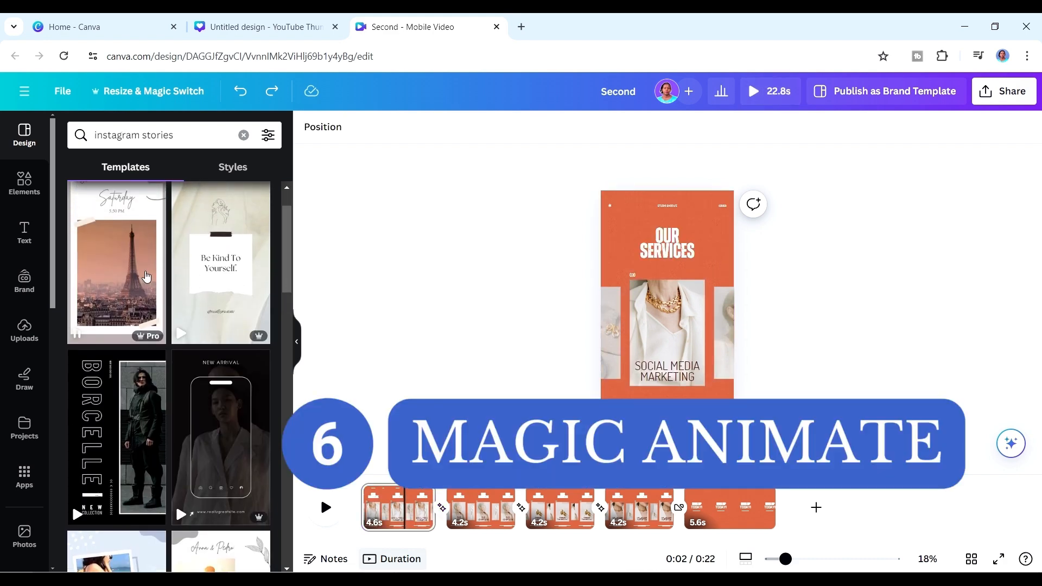
pyautogui.click(142, 276)
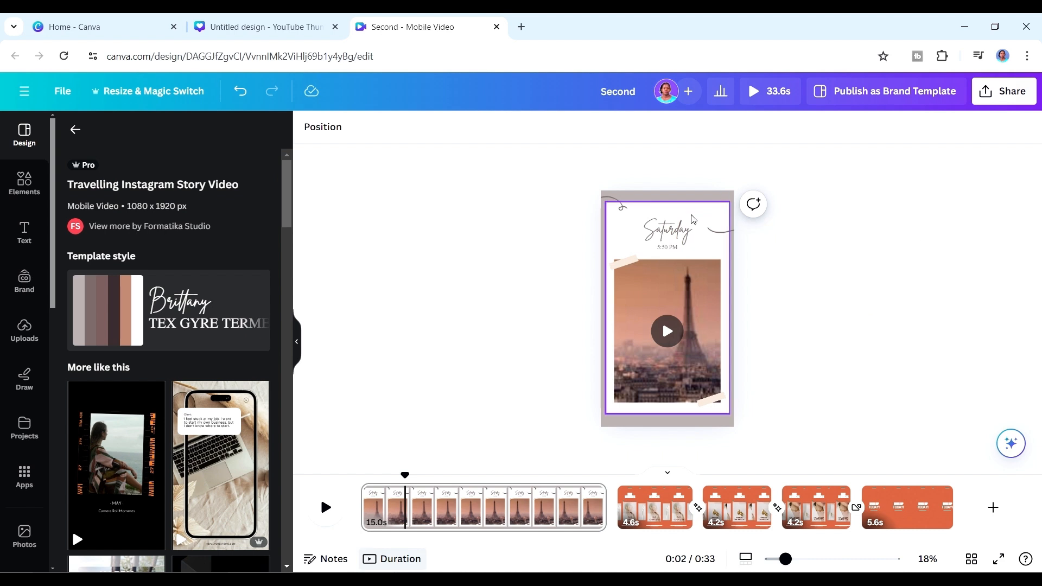
# Apply the Handmade Magic Animate style to the entire design and play part of page 1.
pyautogui.click(730, 261)
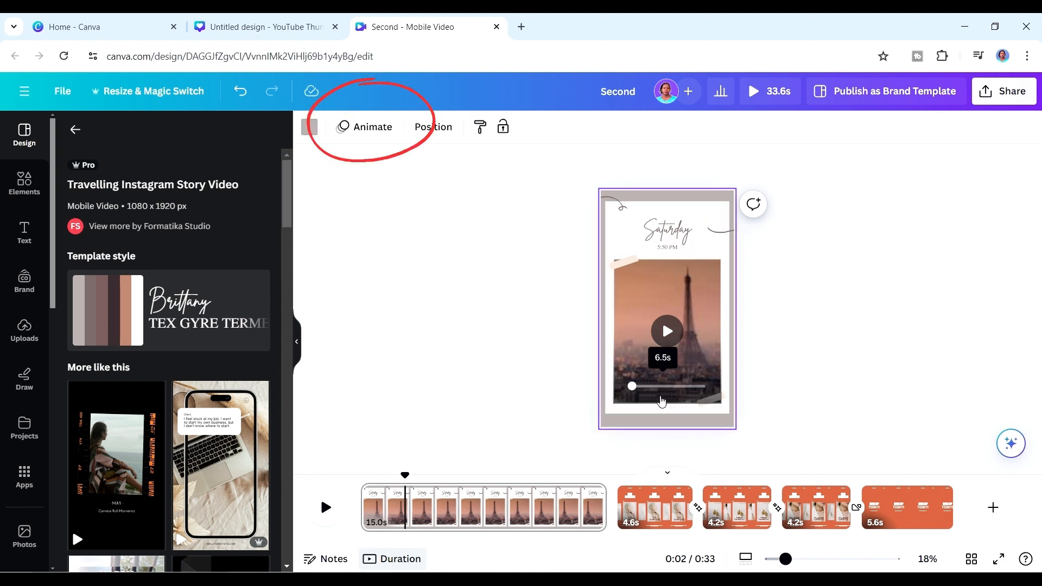
pyautogui.click(373, 128)
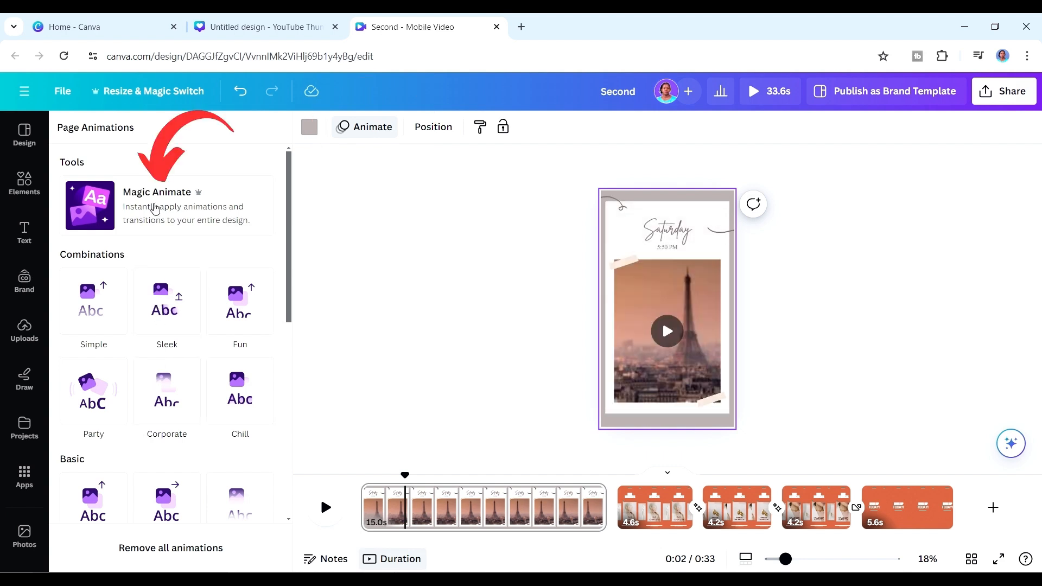
pyautogui.click(156, 207)
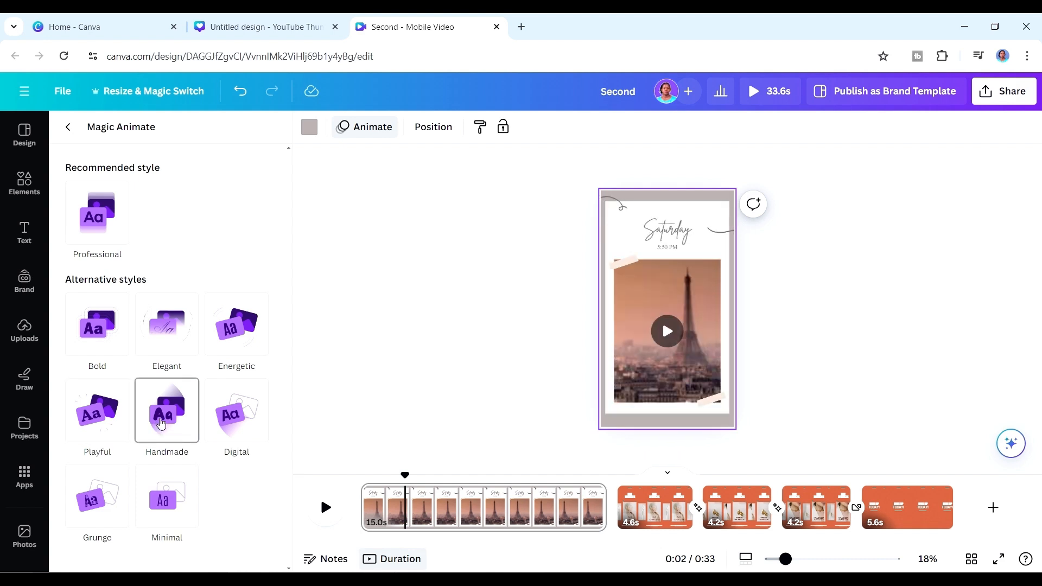
pyautogui.click(160, 423)
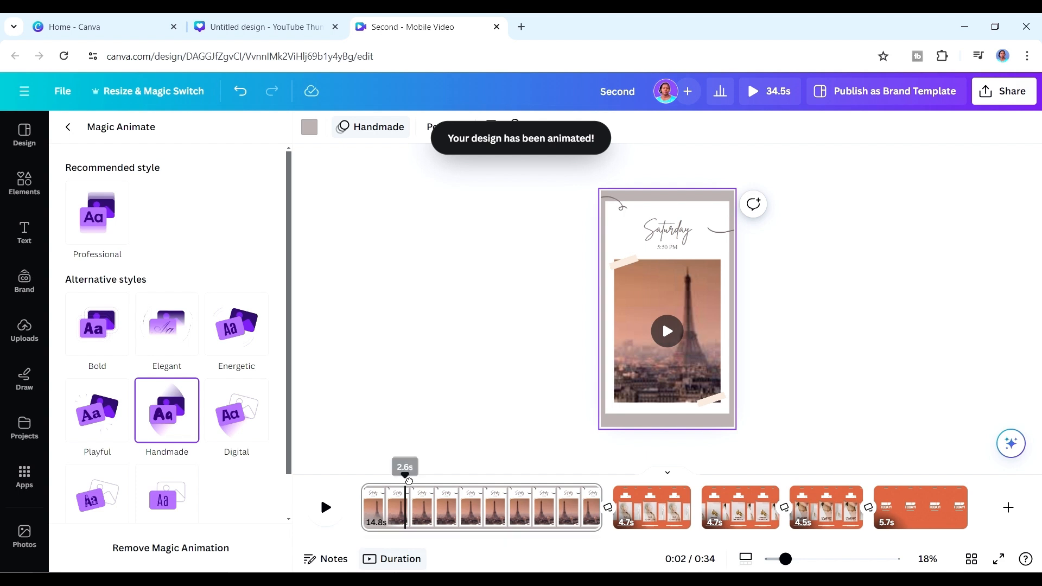
pyautogui.click(326, 508)
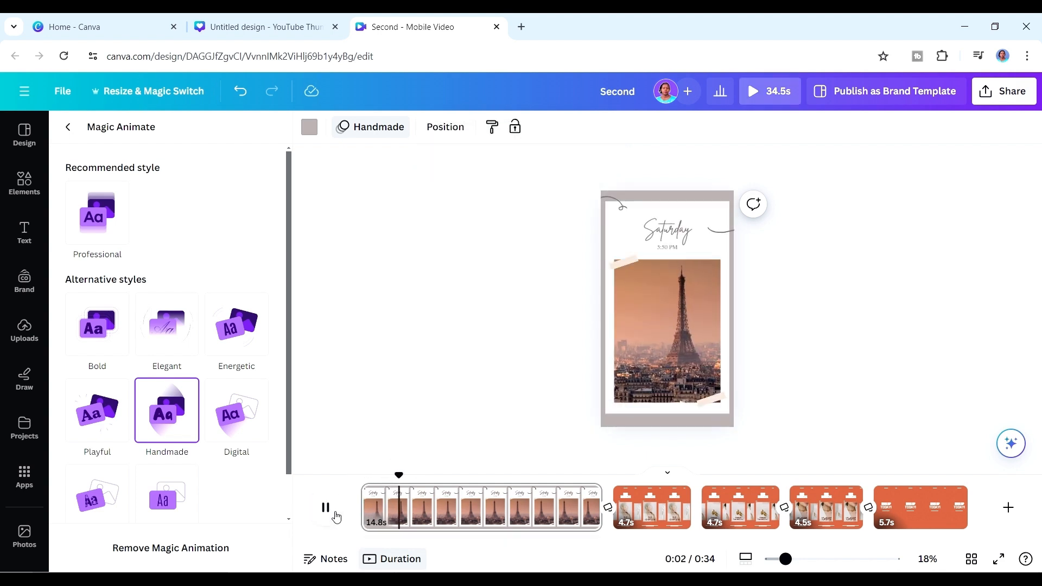
pyautogui.click(326, 507)
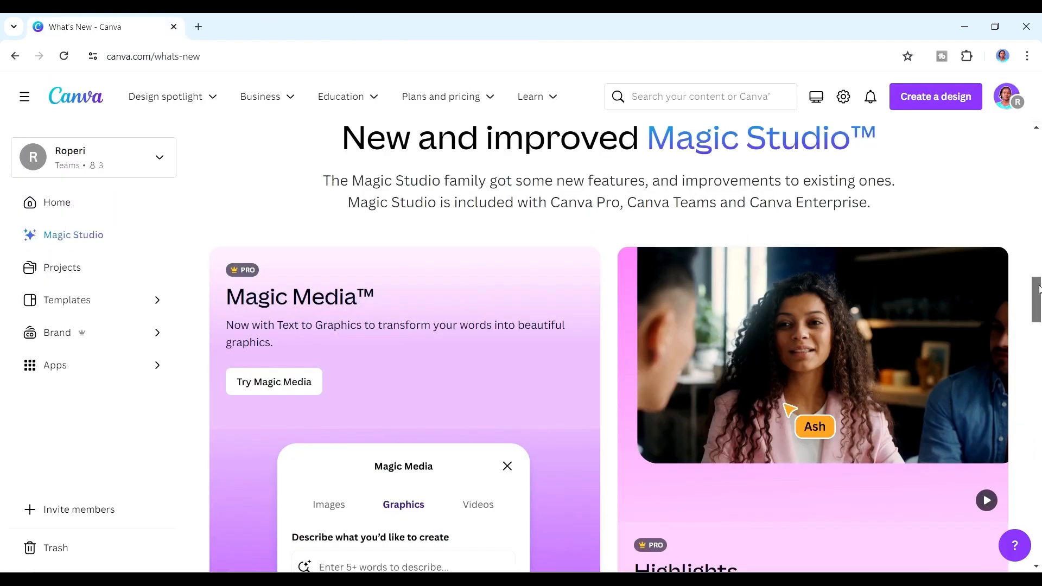
pyautogui.moveTo(1036, 296)
pyautogui.mouseDown()
pyautogui.moveTo(1036, 274)
pyautogui.moveTo(1036, 284)
pyautogui.mouseUp()
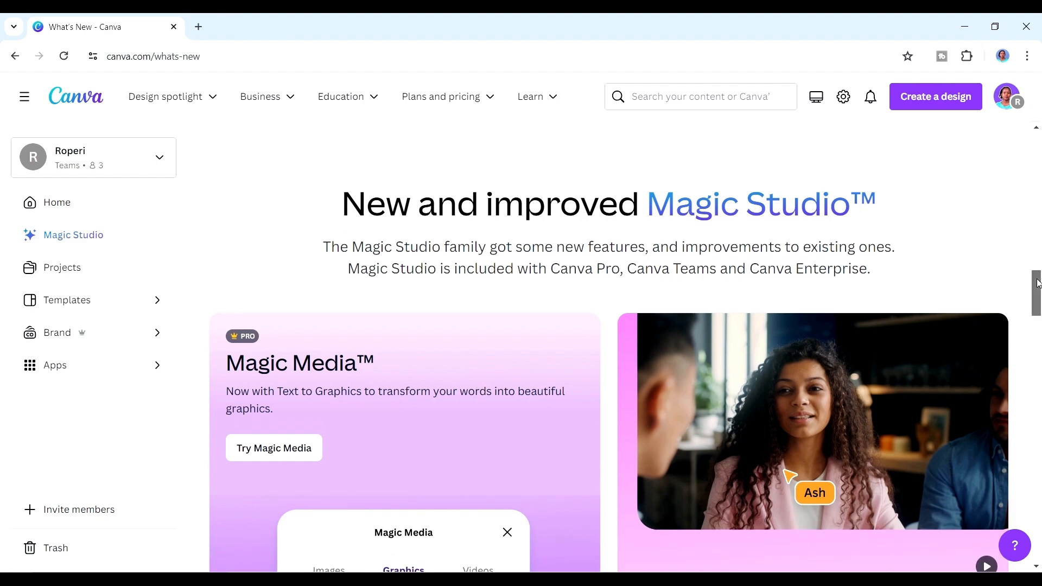
pyautogui.moveTo(1037, 283); pyautogui.dragTo(1036, 306)
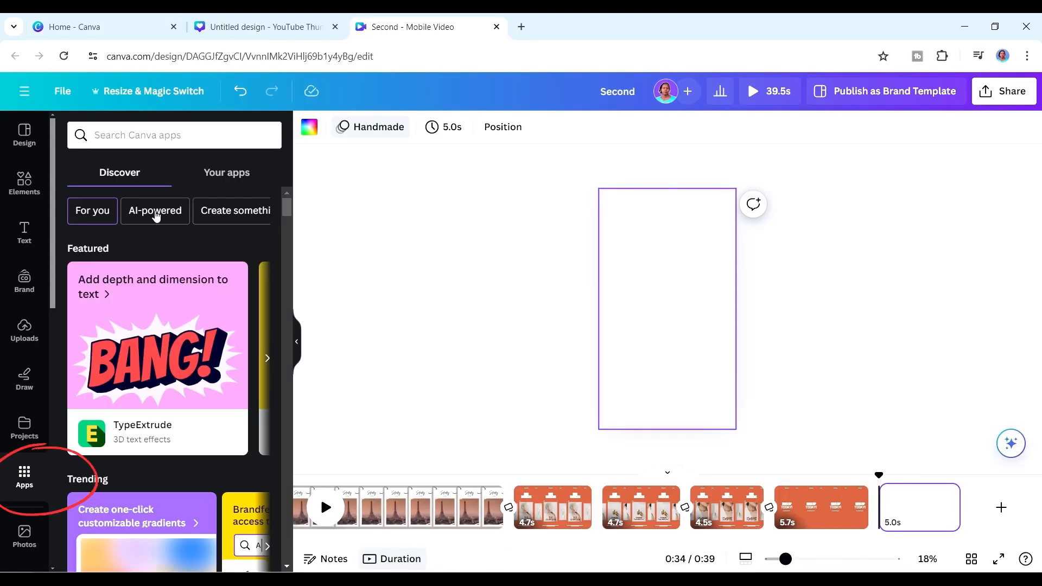
# Search the Canva apps for "magic media" and open the Magic Media app.
pyautogui.click(144, 135)
pyautogui.write('magic media')
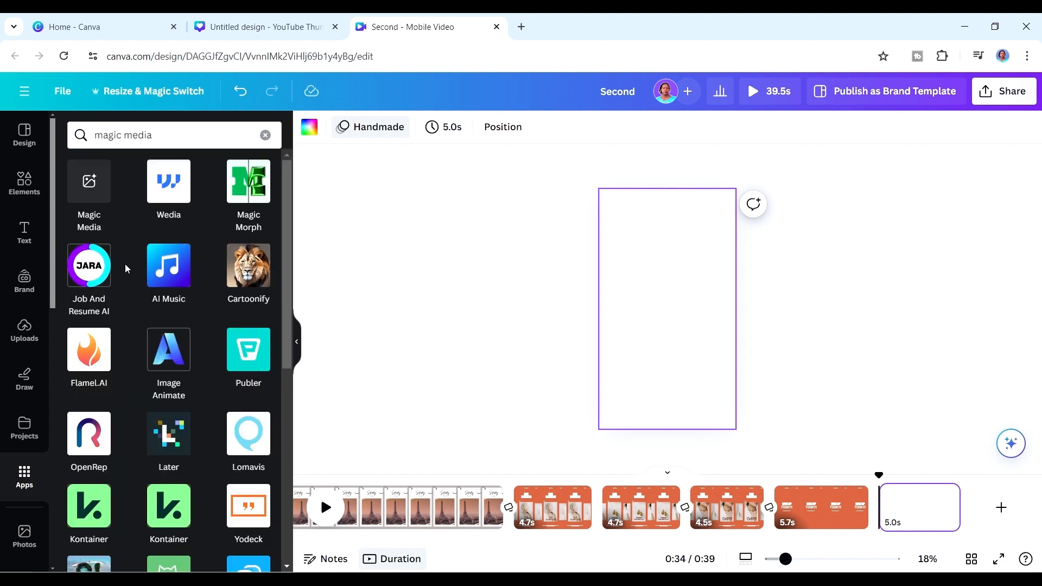
pyautogui.click(87, 182)
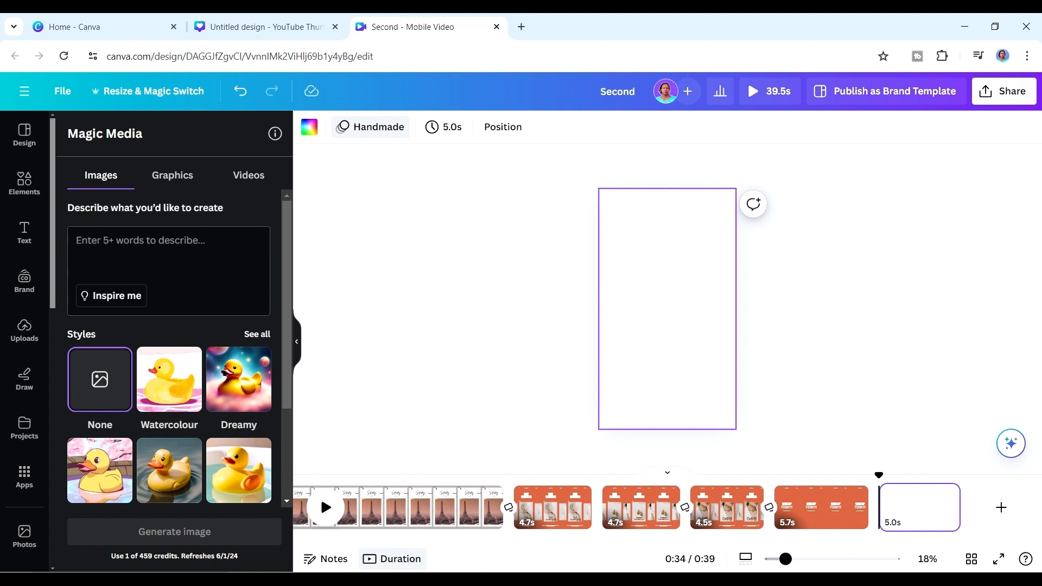
pyautogui.click(434, 294)
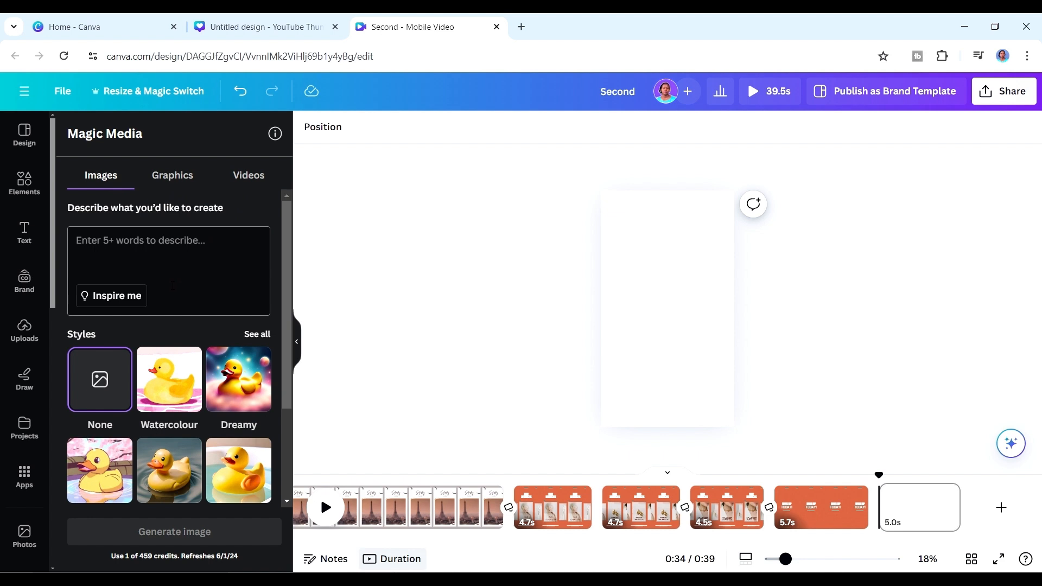
# Generate Hand drawn graphics from the prompt "Three young men walking along a beach with a German shepherd beside them. The ocean looks calm and inviting.".
pyautogui.click(173, 177)
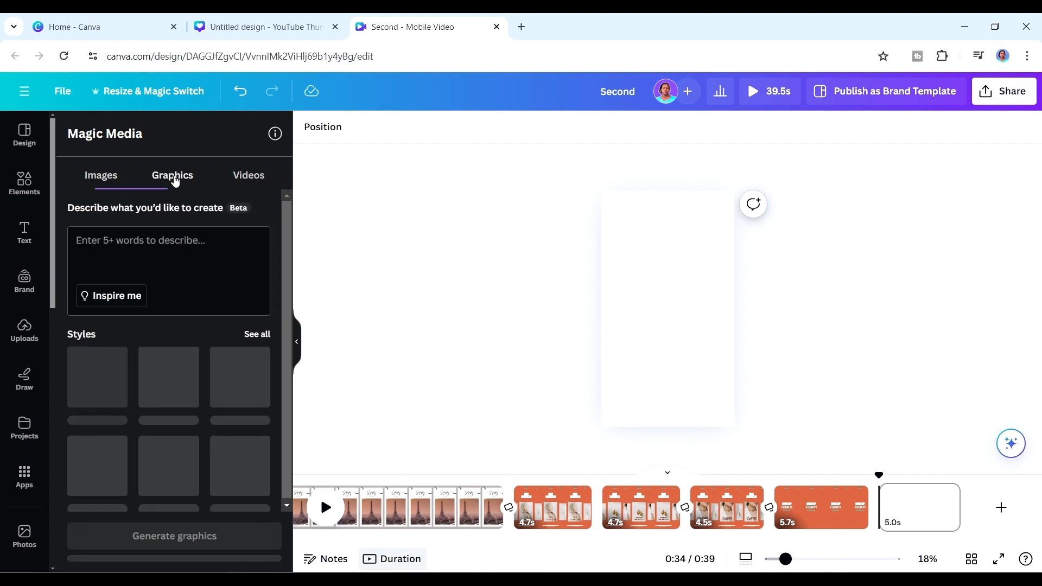
pyautogui.write('Three young men walking along a beach with a German shepherd beside them. The ocean looks calm and inviting.')
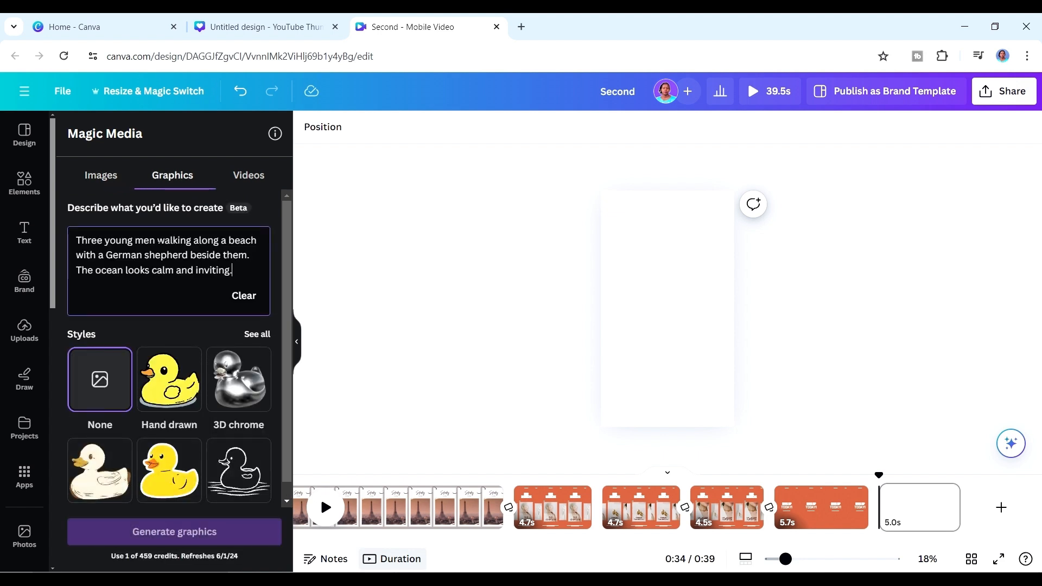
pyautogui.click(173, 377)
pyautogui.scroll(-1, 218, 533)
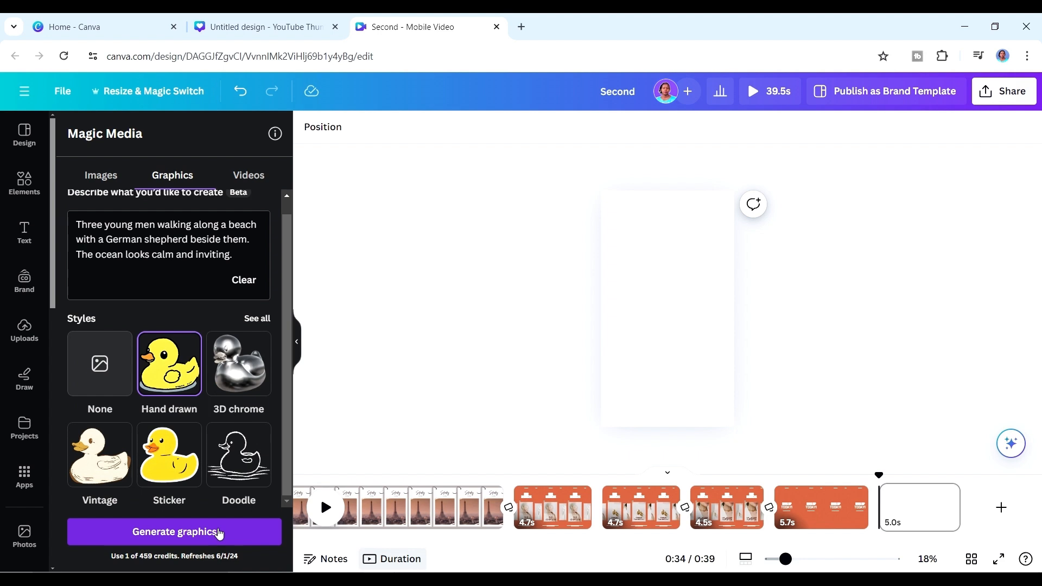
pyautogui.click(219, 531)
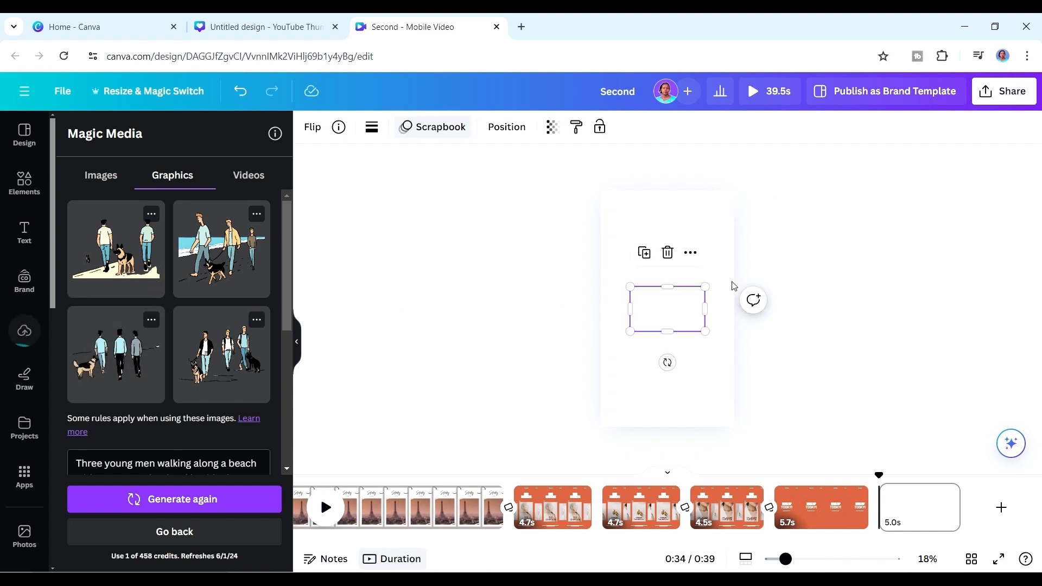
# Place the hand-drawn graphic of three men seen from behind on the blank last page, enlarged to nearly page width and centred horizontally.
pyautogui.moveTo(705, 284); pyautogui.dragTo(673, 255)
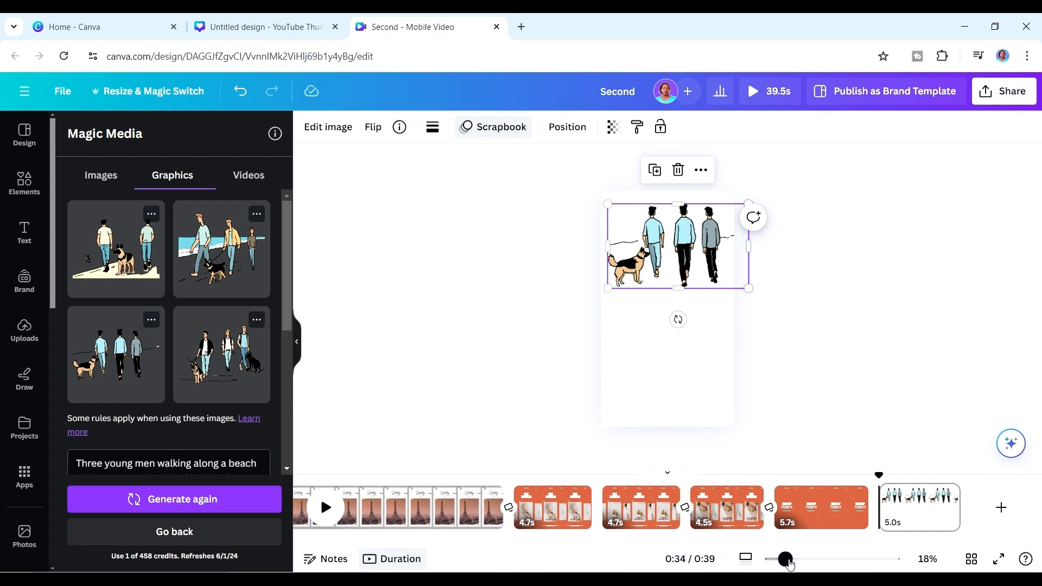
pyautogui.moveTo(789, 565); pyautogui.dragTo(834, 561)
pyautogui.moveTo(1037, 325); pyautogui.dragTo(1033, 256)
pyautogui.moveTo(997, 160); pyautogui.dragTo(930, 197)
pyautogui.moveTo(786, 332); pyautogui.dragTo(778, 313)
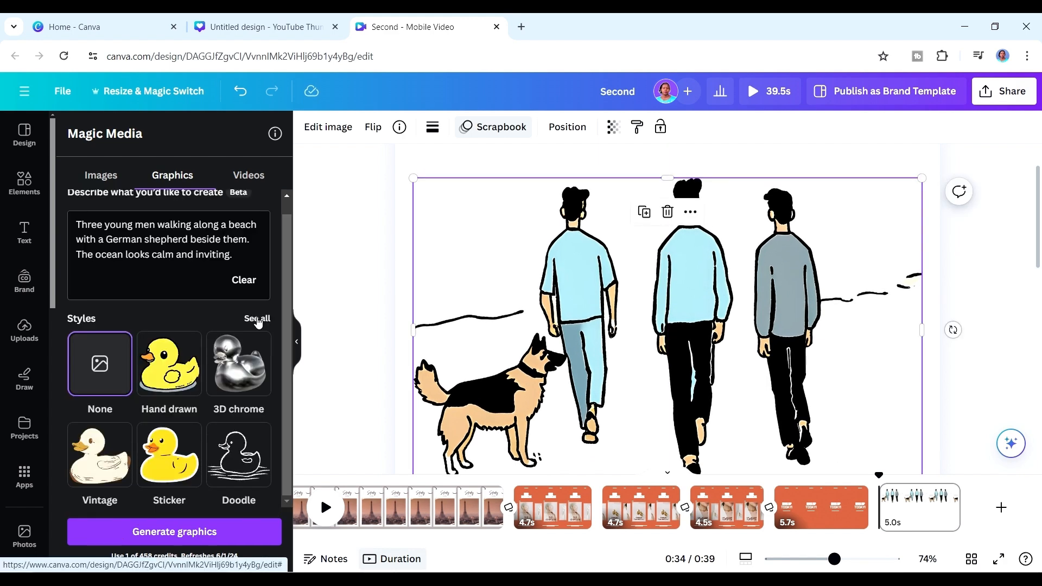
# Generate new graphics from the same beach prompt in the Gold foil style.
pyautogui.click(258, 321)
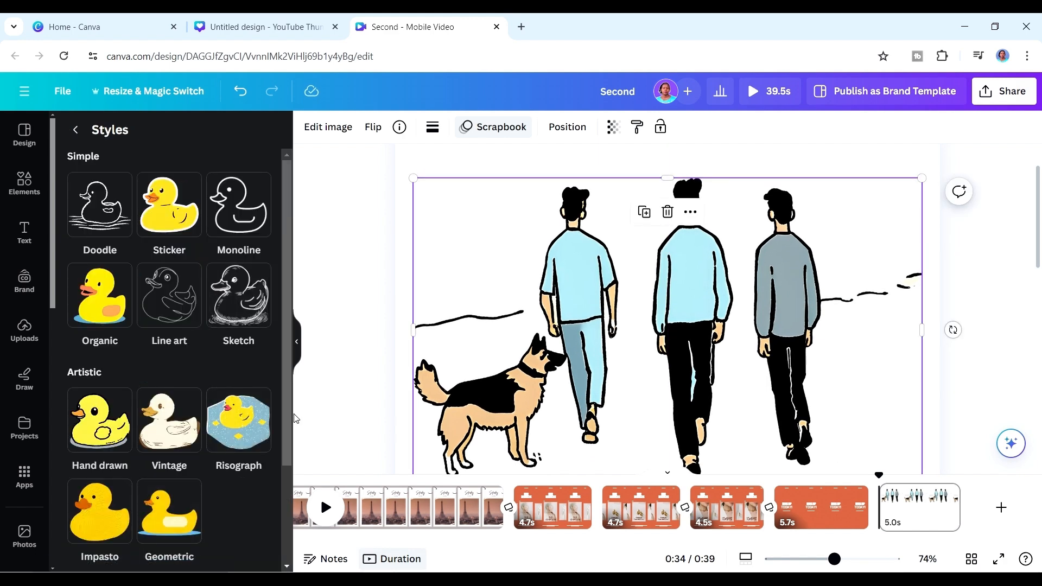
pyautogui.moveTo(289, 313); pyautogui.dragTo(282, 437)
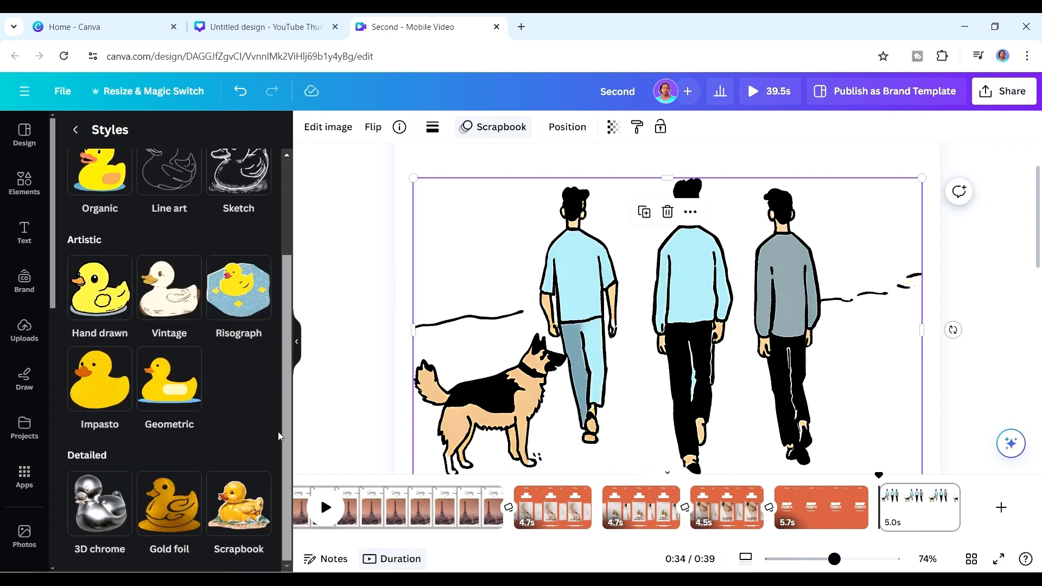
pyautogui.click(178, 510)
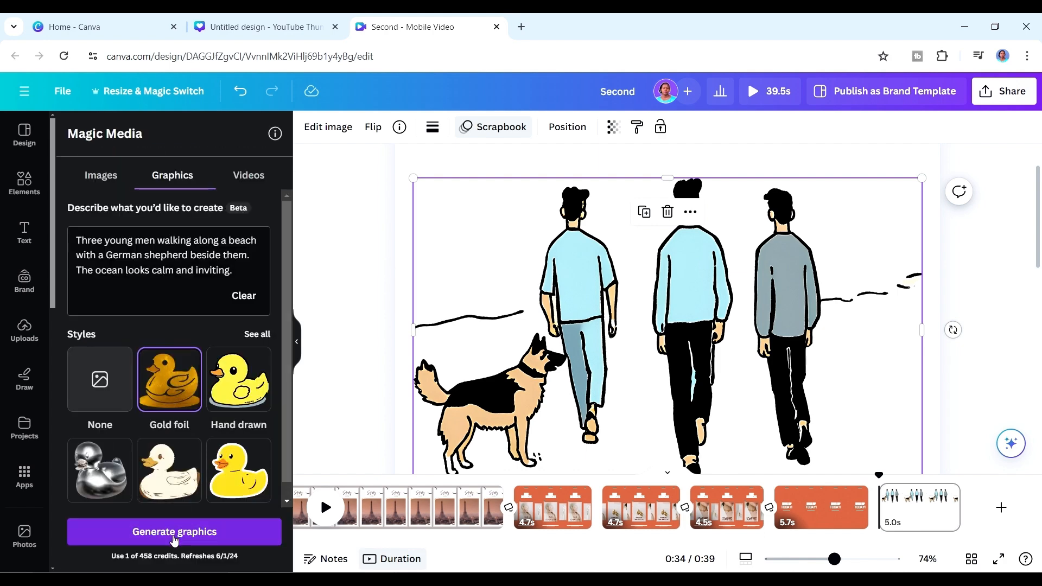
pyautogui.click(175, 531)
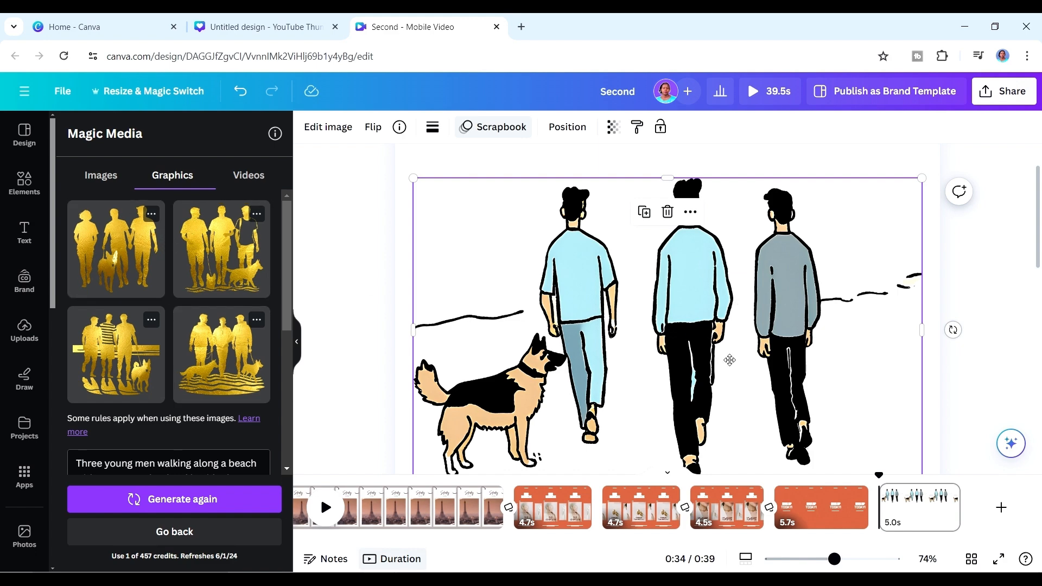
# Move the hand-drawn graphic down the page and place the gold foil graphic of three men with two dogs above it.
pyautogui.moveTo(727, 359); pyautogui.dragTo(732, 565)
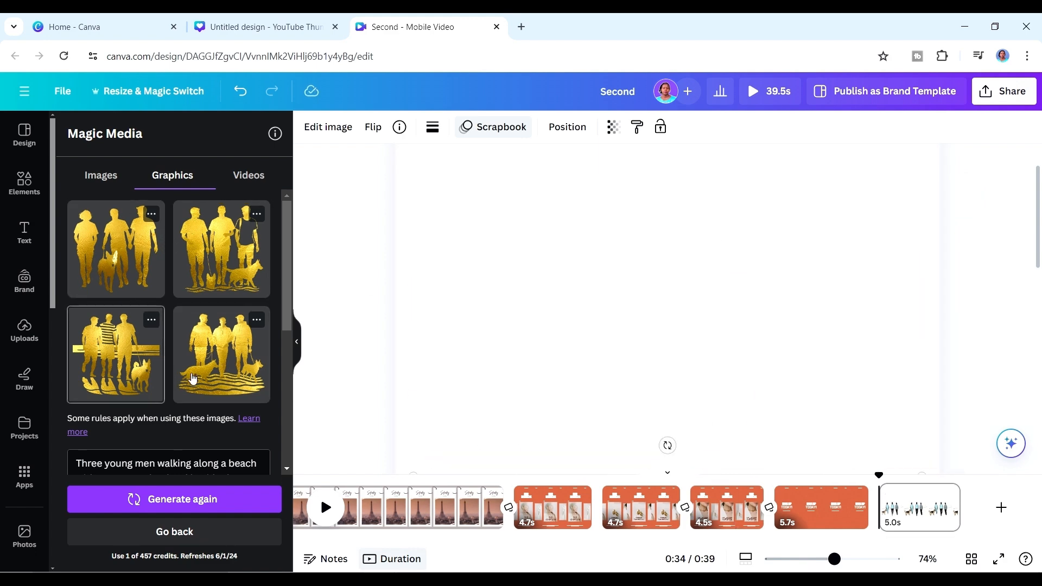
pyautogui.click(208, 341)
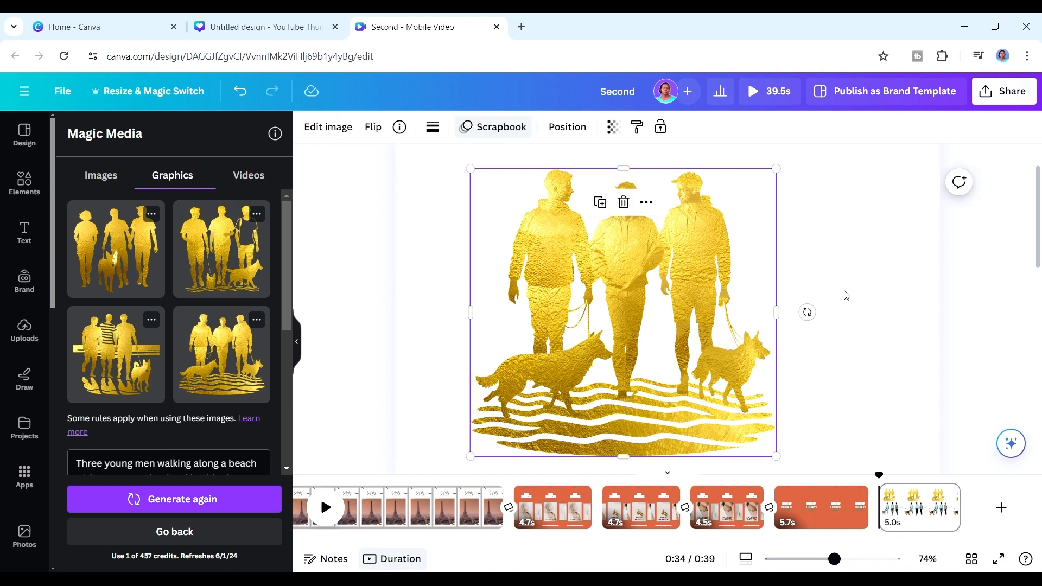
pyautogui.click(847, 304)
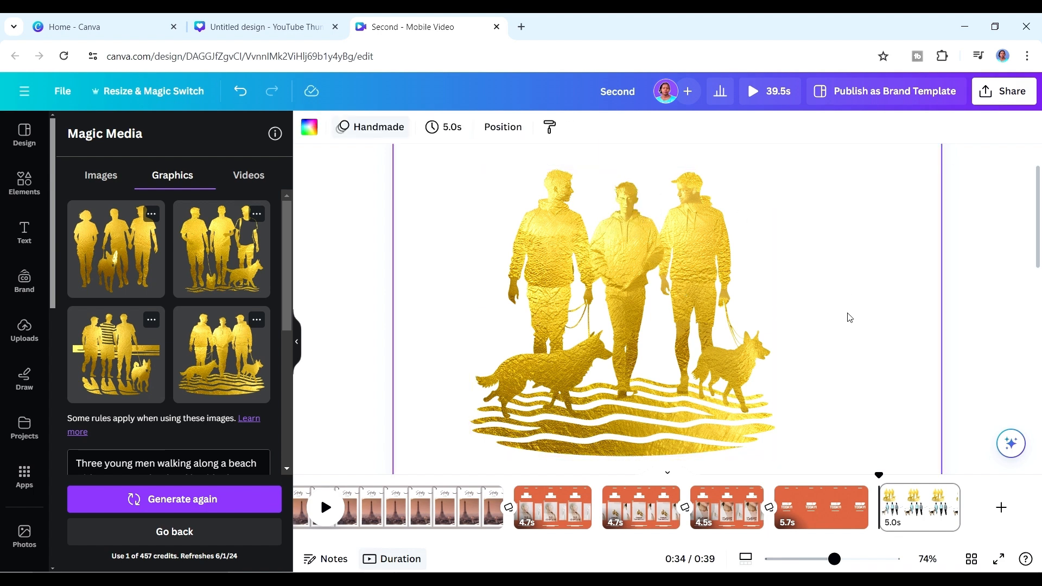